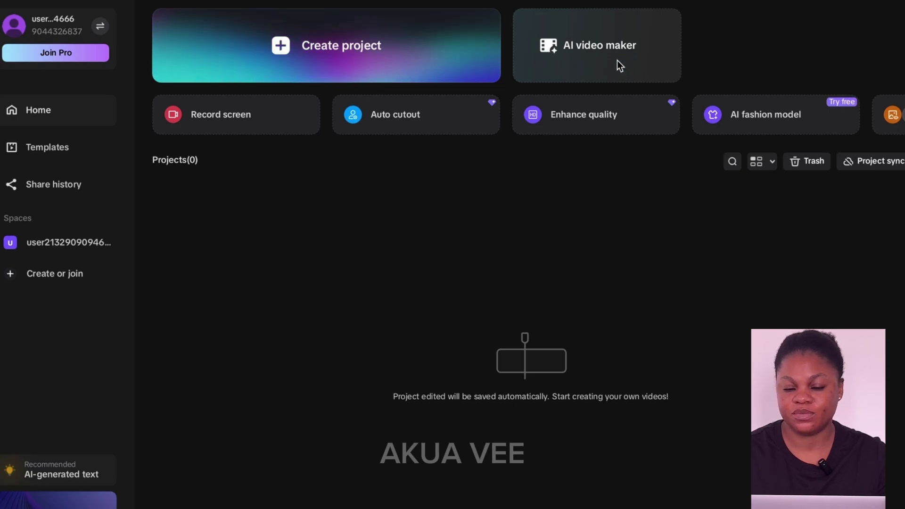
Step: Open CapCut's AI video maker welcome page from the home screen
left_click(554, 48)
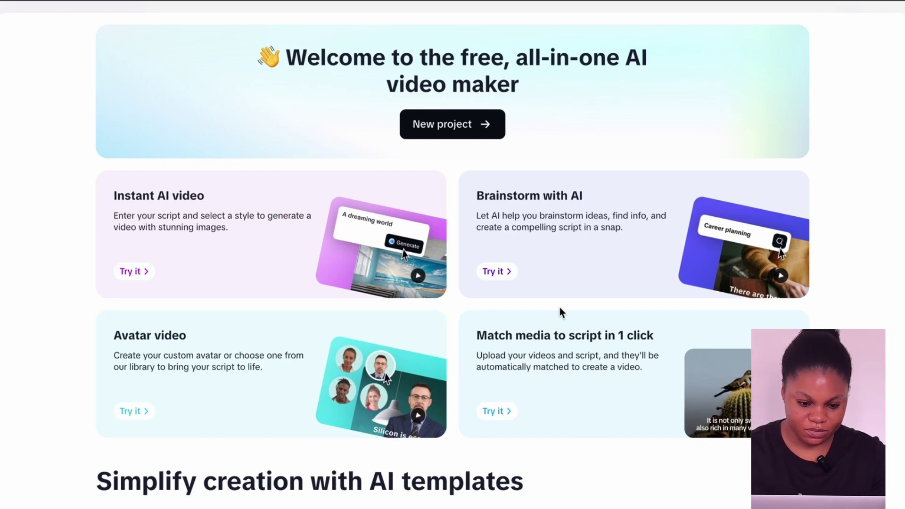
scroll(536, 269, "down", 1)
scroll(534, 238, "up", 1)
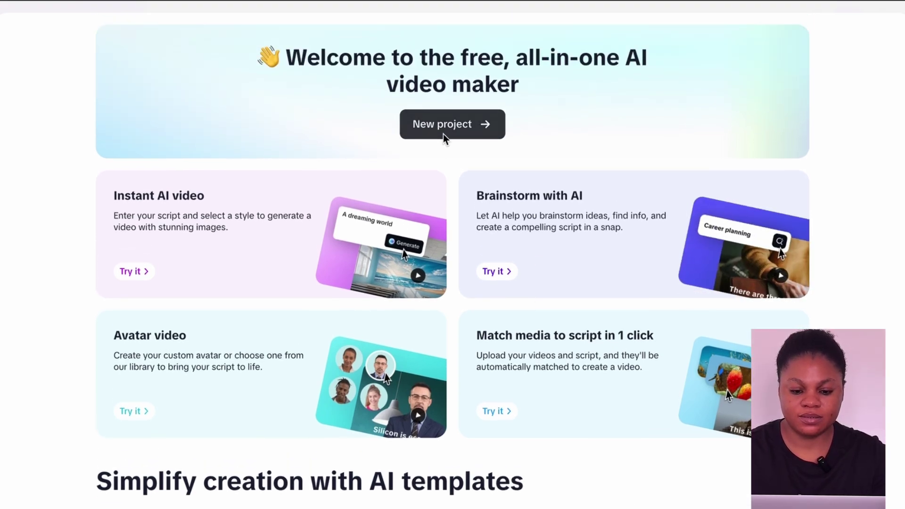
Step: Start a new project and choose to have AI create the script
left_click(475, 124)
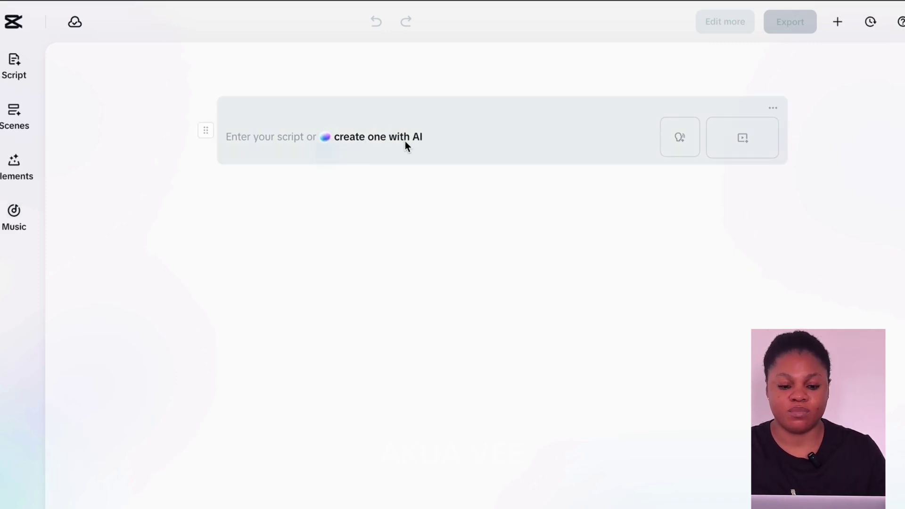
mouse_move(395, 146)
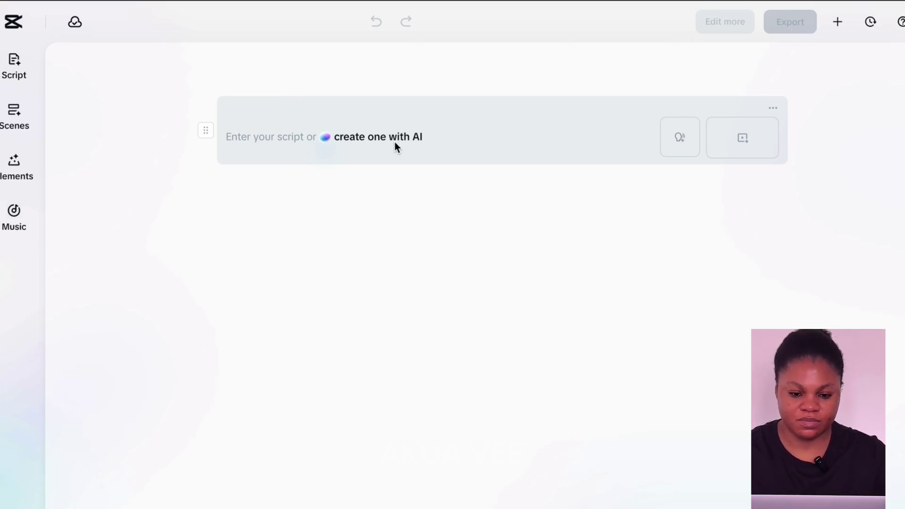
left_click(395, 142)
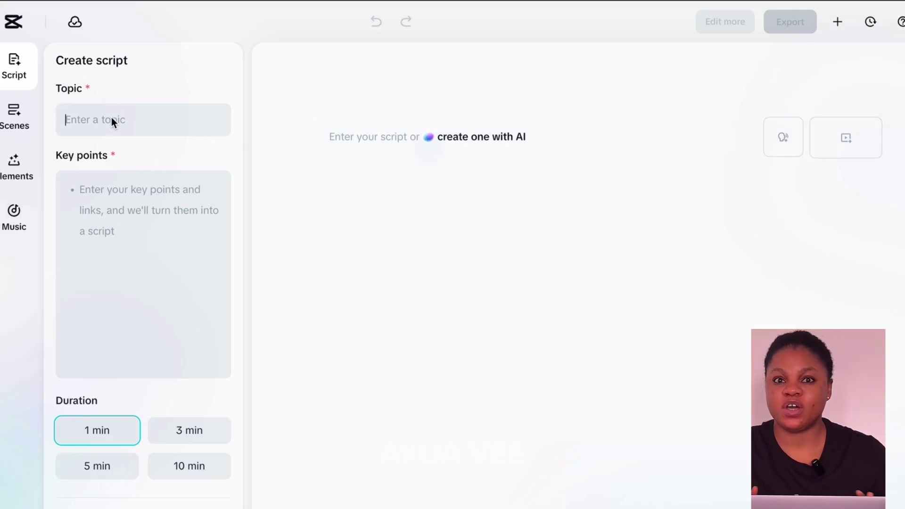
type("jell")
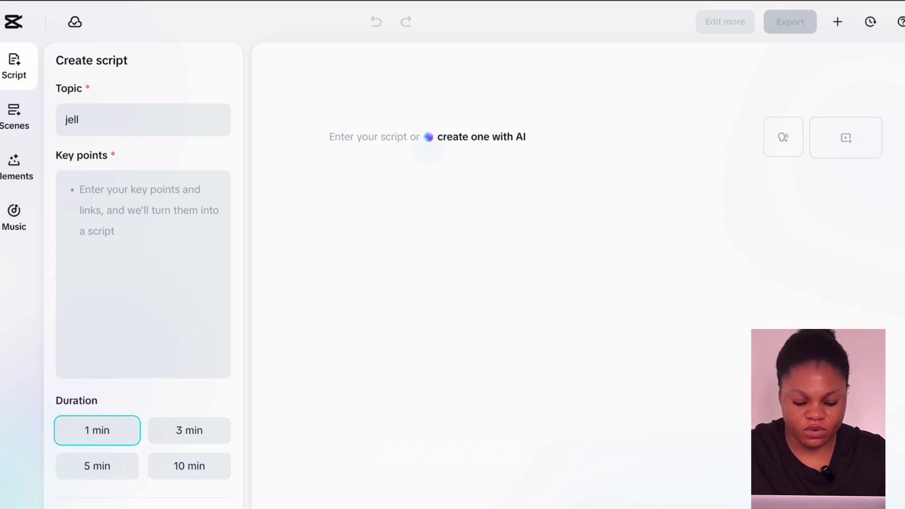
type("yfish")
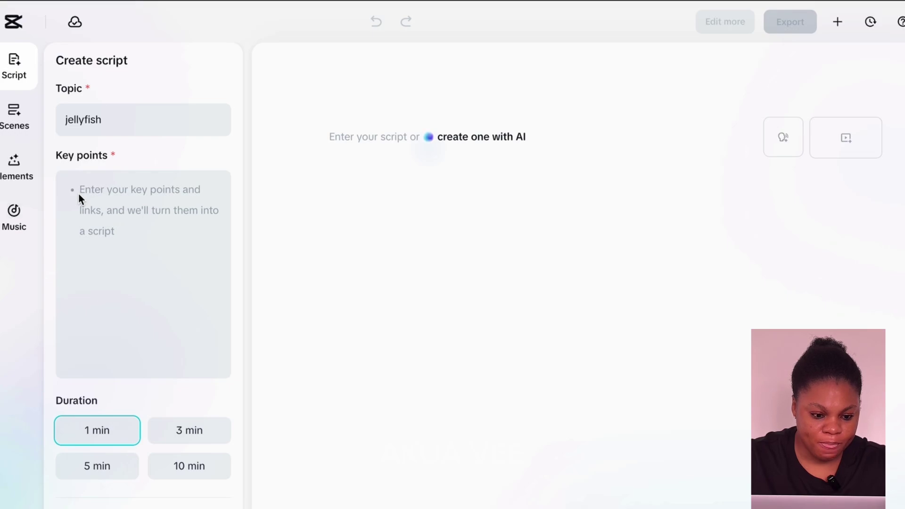
Step: Paste the jellyfish key points, add an engaging-opening requirement, and set duration to 5 minutes
type("• The Immortal Jellyfish (Turritopsis dohrnii) can revert its cells and restart its life cycle. • Jellyfish are an important food source for turtles, fish, and seabirds. • Warming oceans are causing jellyfish blooms in many parts of the world")
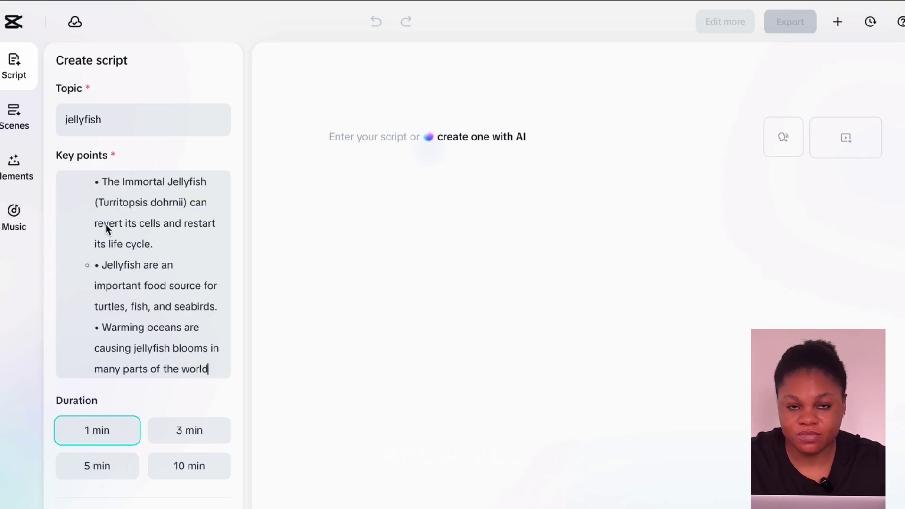
scroll(114, 253, "up", 3)
scroll(113, 252, "up", 3)
scroll(113, 253, "up", 3)
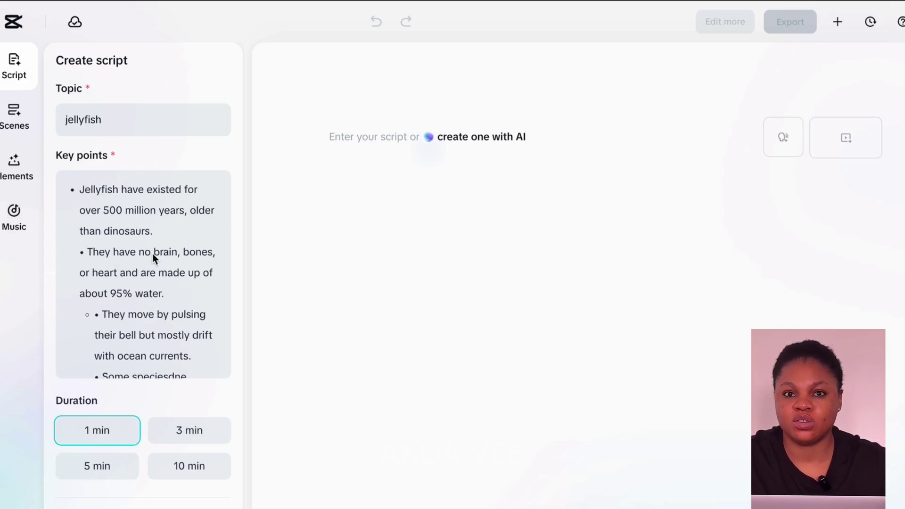
scroll(152, 264, "down", 2)
scroll(152, 265, "down", 1)
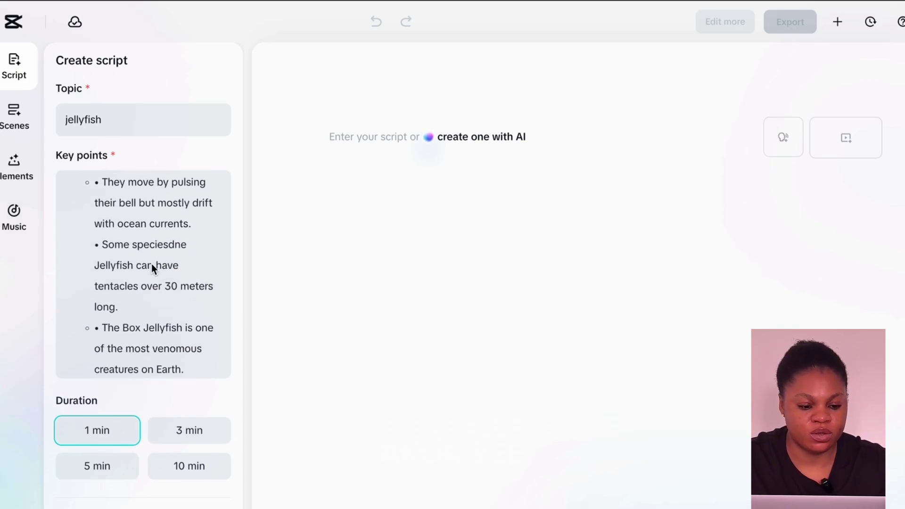
scroll(151, 264, "down", 1)
scroll(152, 264, "down", 2)
scroll(152, 264, "down", 1)
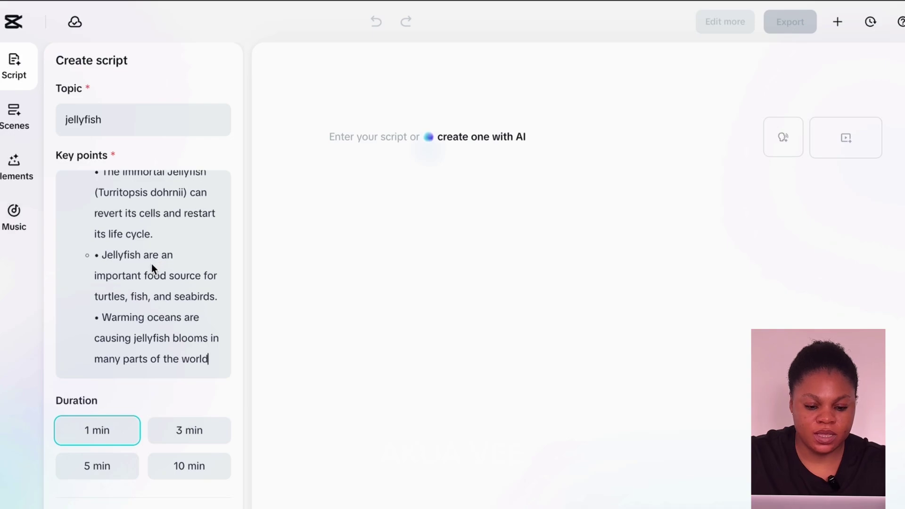
scroll(150, 456, "down", 3)
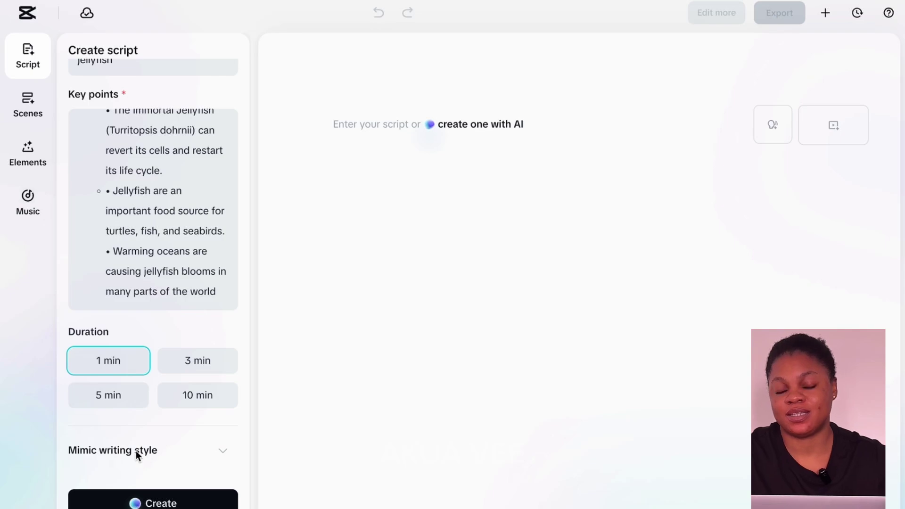
left_click(217, 452)
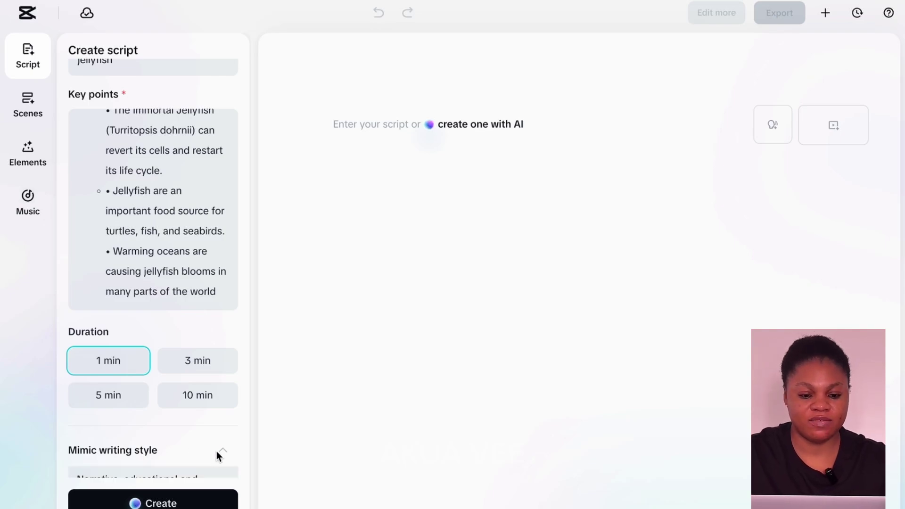
scroll(214, 442, "down", 1)
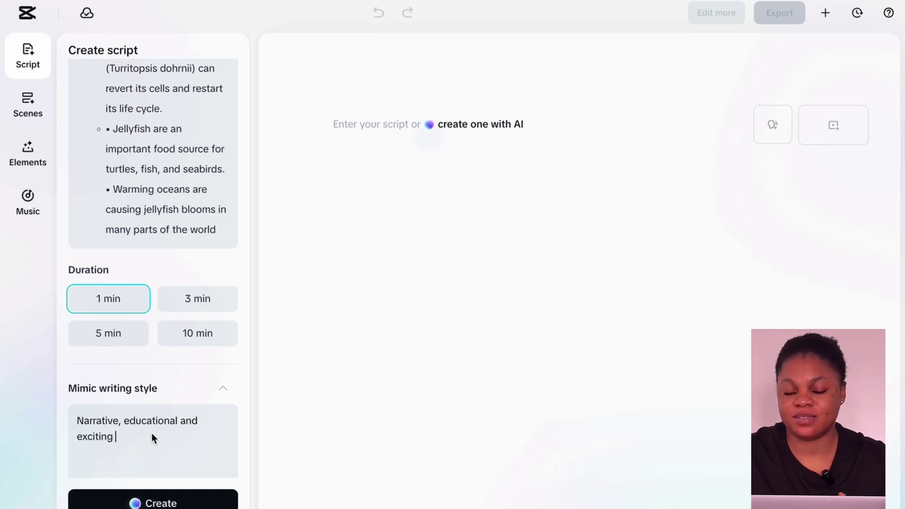
left_click(221, 391)
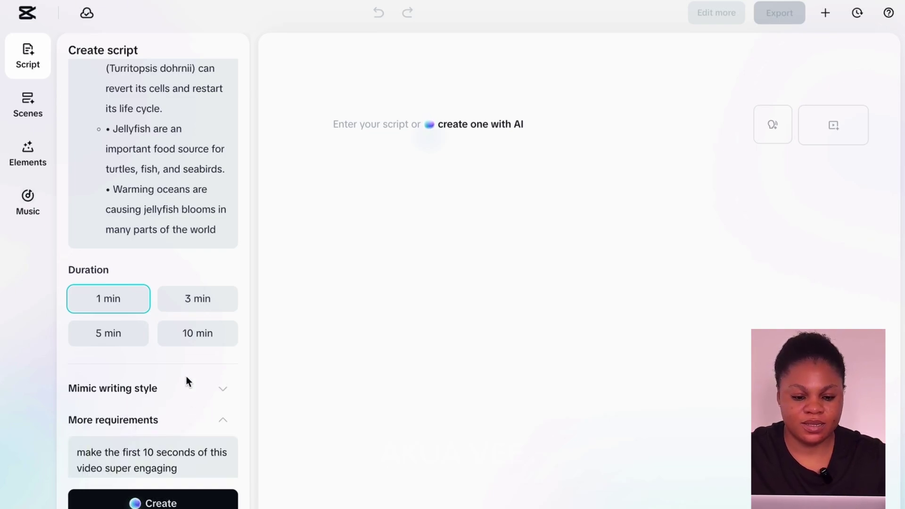
scroll(176, 424, "down", 1)
left_click(176, 425)
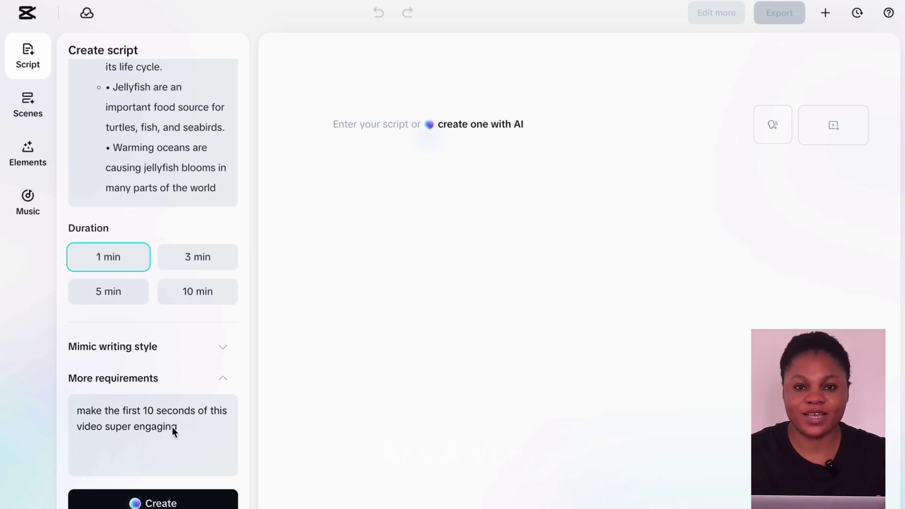
left_click(106, 290)
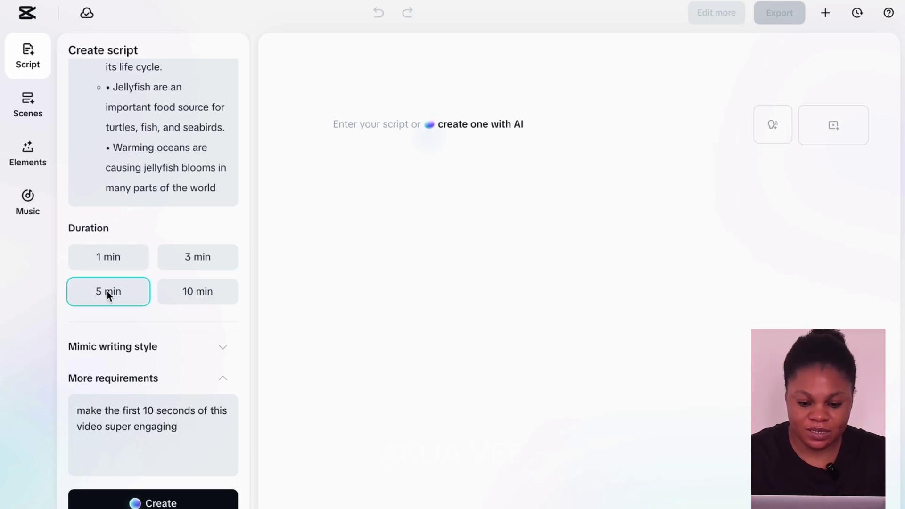
Step: Generate the multi-paragraph jellyfish script and accept it into the editor
left_click(118, 503)
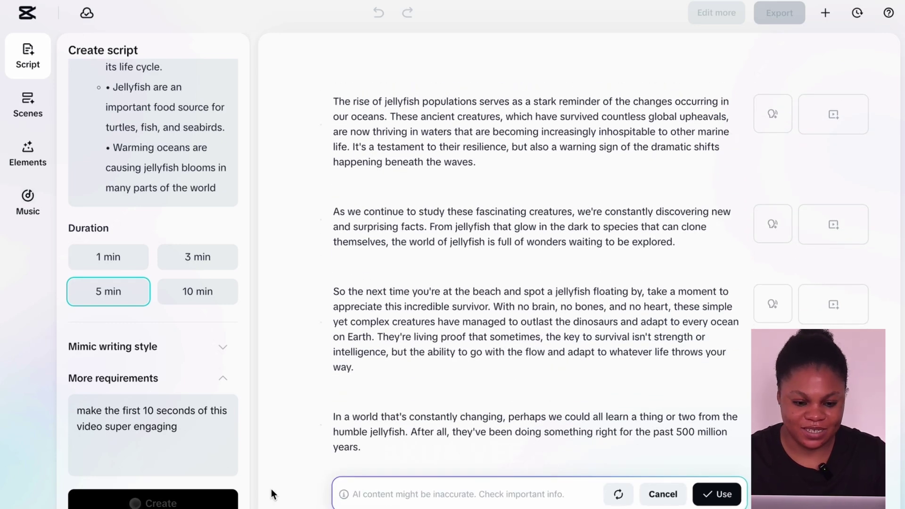
left_click(722, 494)
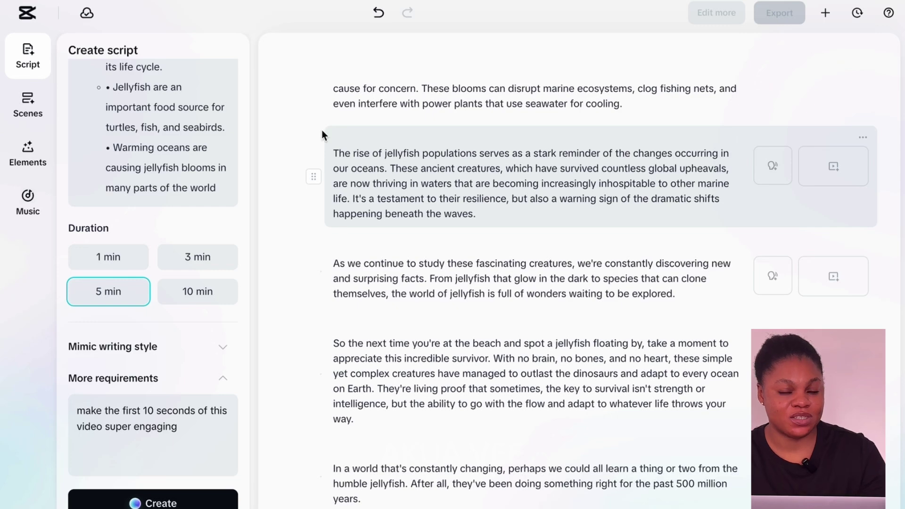
left_click(30, 107)
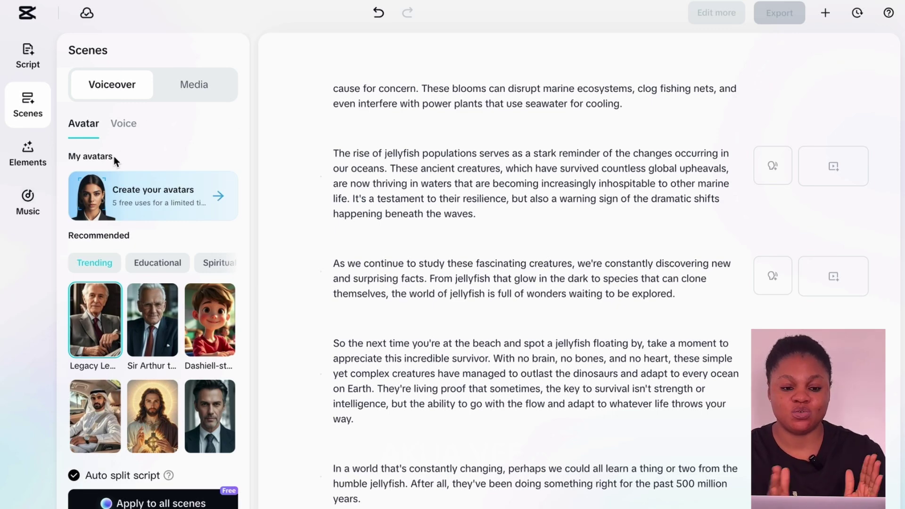
scroll(114, 156, "down", 1)
scroll(113, 156, "up", 1)
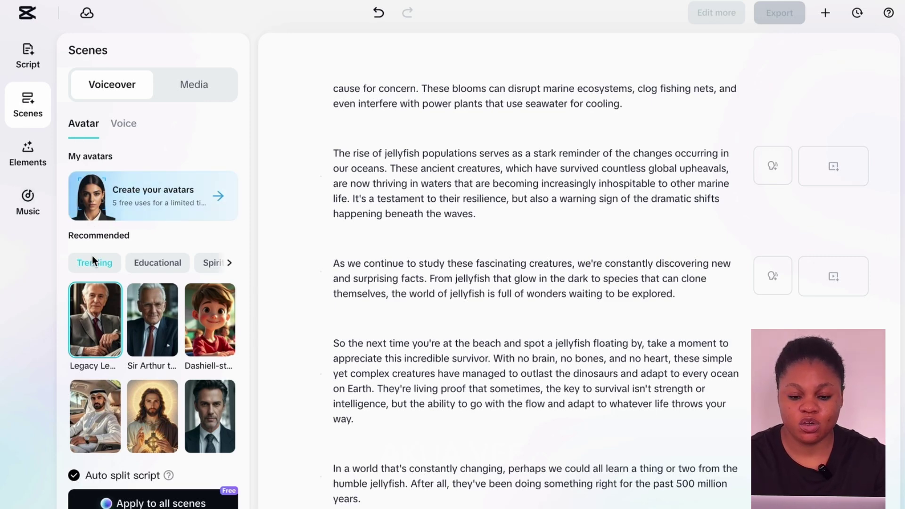
scroll(108, 370, "down", 2)
scroll(108, 369, "down", 3)
scroll(108, 369, "down", 1)
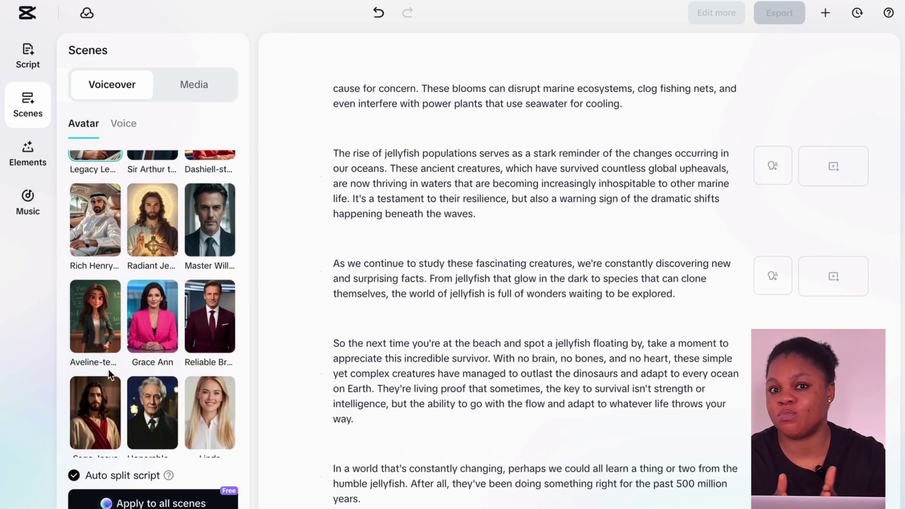
scroll(108, 369, "down", 2)
scroll(107, 368, "down", 5)
scroll(108, 369, "down", 5)
scroll(107, 368, "down", 3)
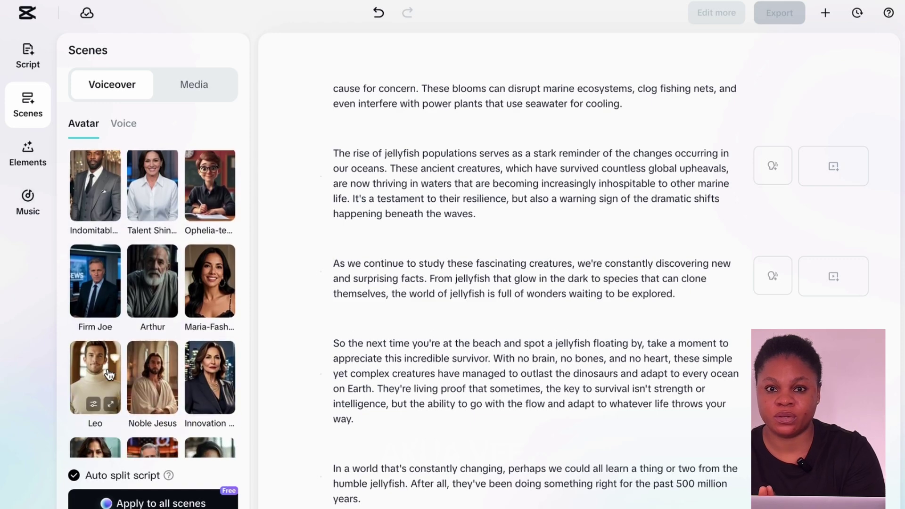
scroll(108, 369, "down", 1)
scroll(109, 373, "down", 1)
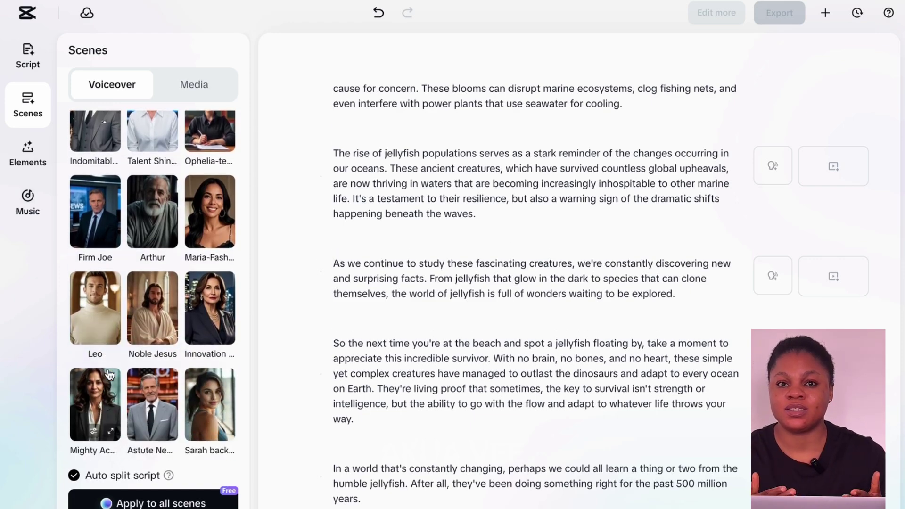
mouse_move(95, 404)
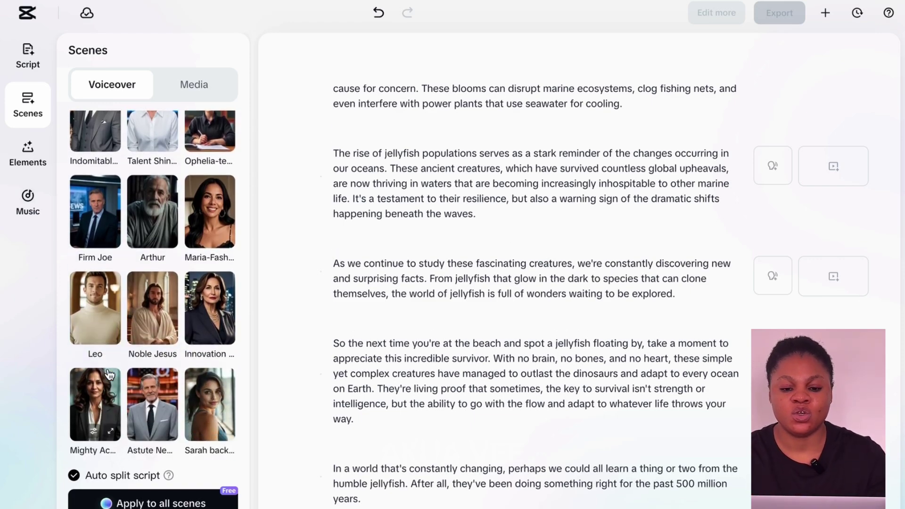
scroll(108, 369, "up", 2)
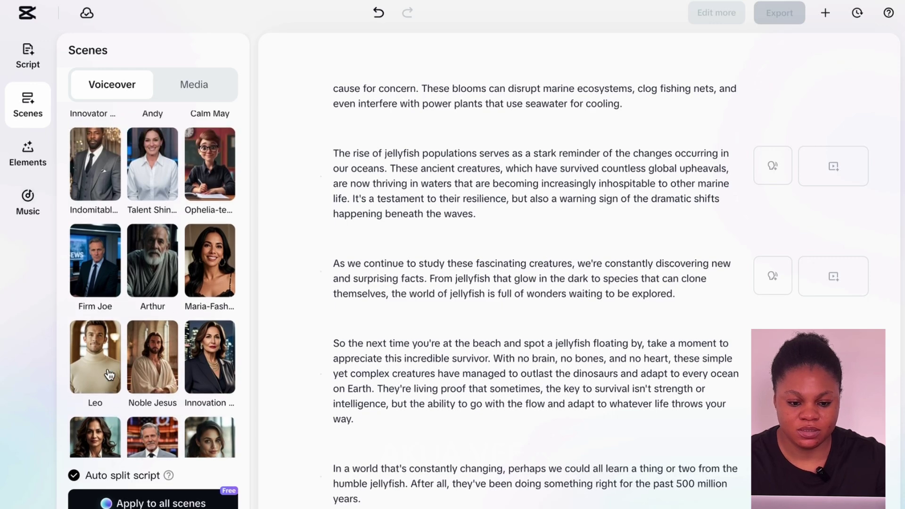
scroll(108, 370, "up", 5)
scroll(107, 370, "up", 3)
scroll(107, 368, "up", 5)
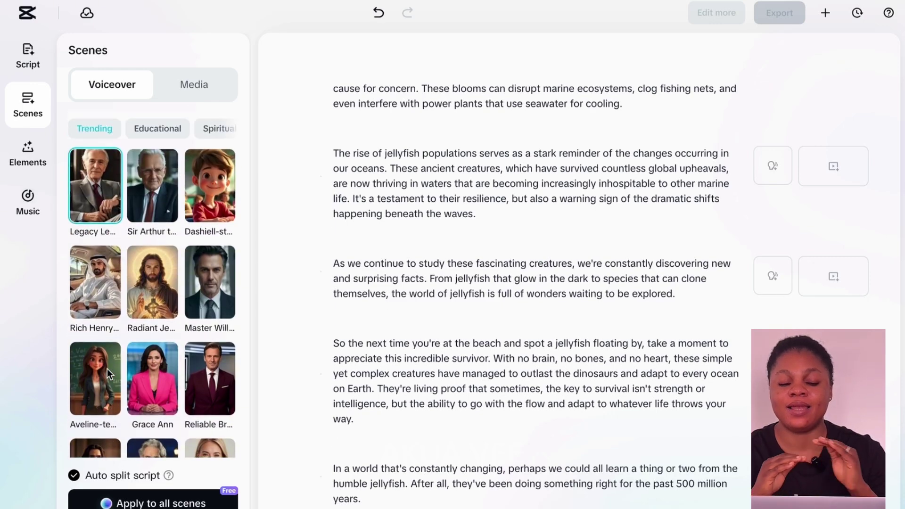
scroll(107, 369, "up", 2)
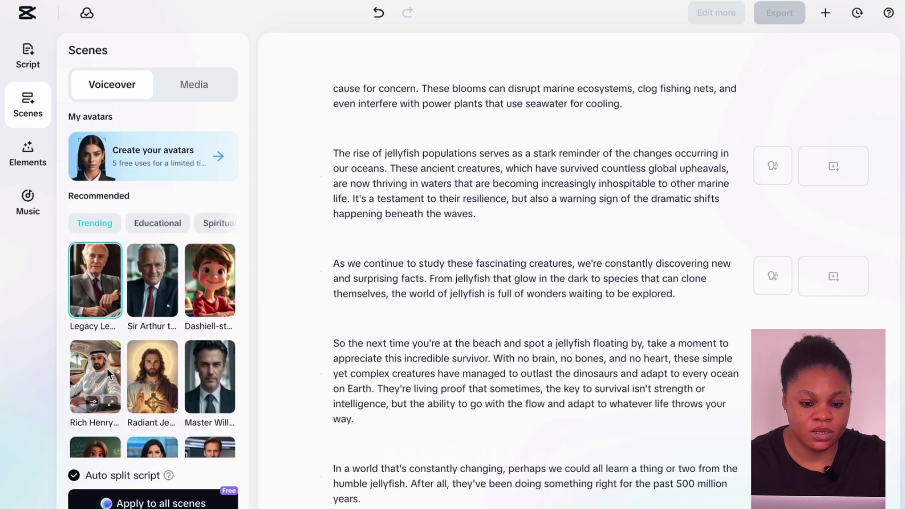
scroll(105, 369, "up", 1)
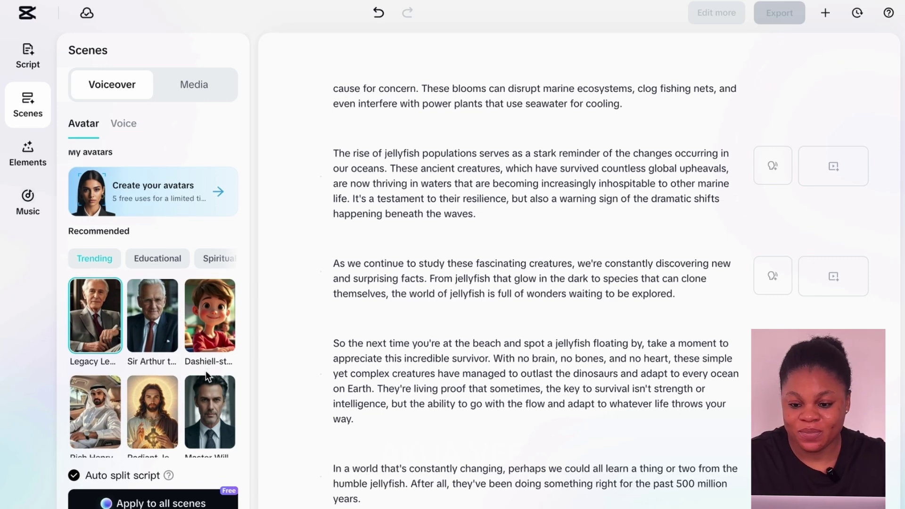
scroll(205, 371, "down", 1)
scroll(206, 371, "up", 1)
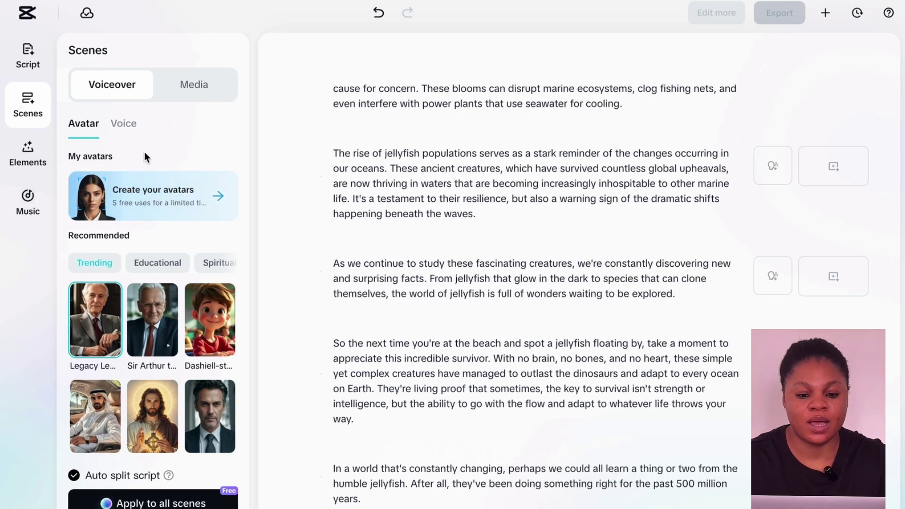
Step: Preview the Lucas voice, then apply the Adam voice to all scenes
left_click(126, 127)
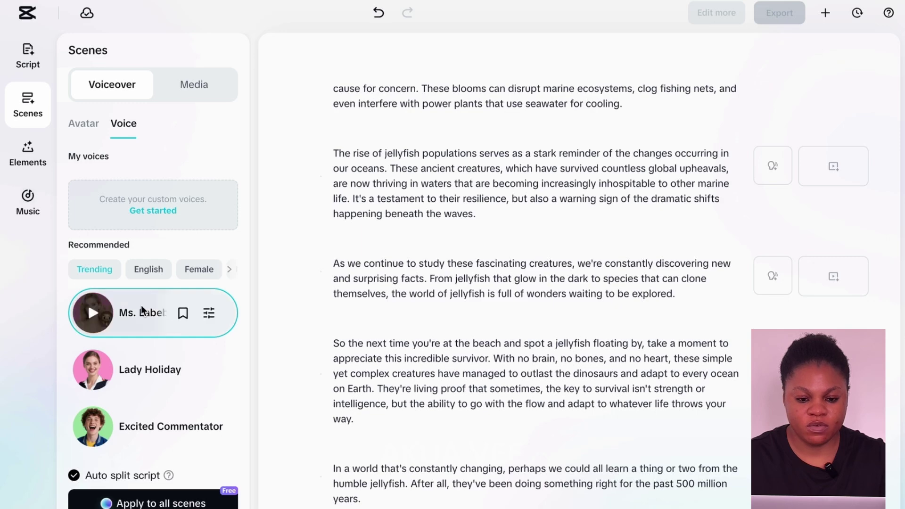
scroll(154, 366, "down", 1)
scroll(154, 364, "down", 2)
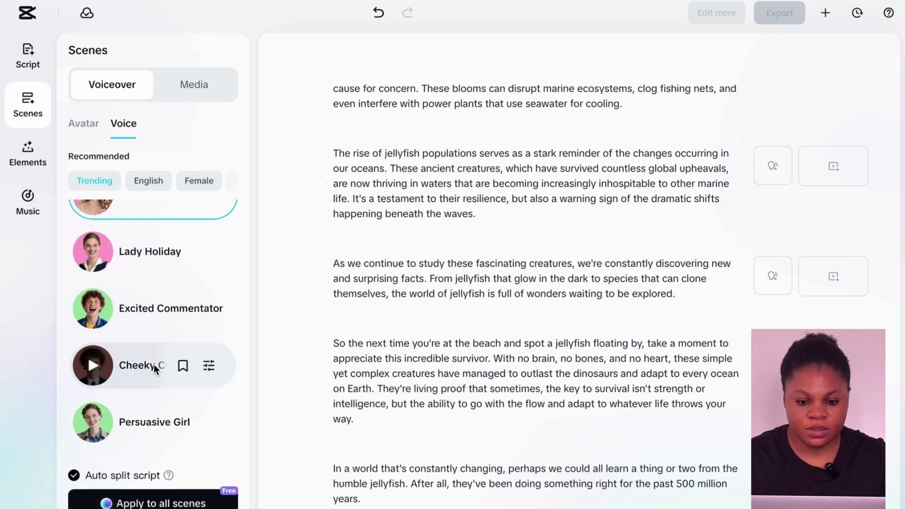
scroll(154, 365, "down", 4)
scroll(153, 364, "down", 2)
scroll(153, 364, "down", 2)
scroll(154, 364, "down", 4)
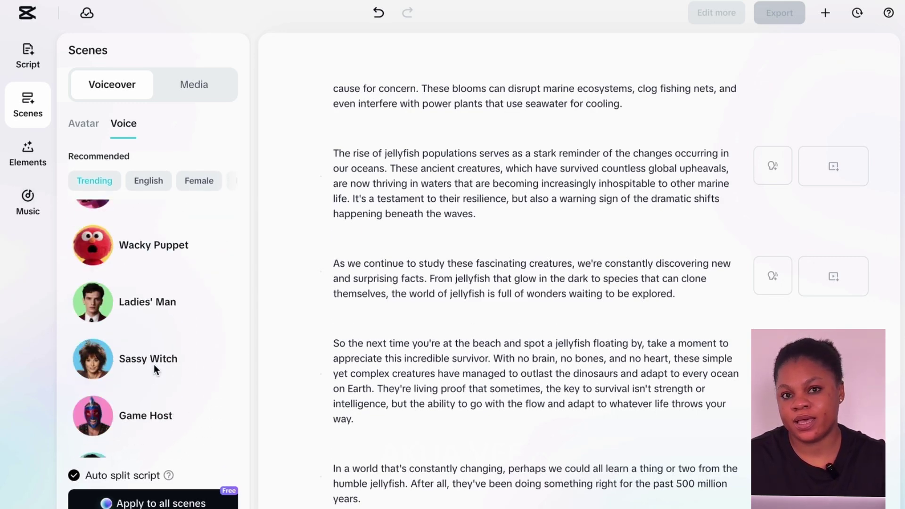
scroll(154, 364, "down", 2)
scroll(153, 364, "down", 2)
scroll(154, 367, "down", 3)
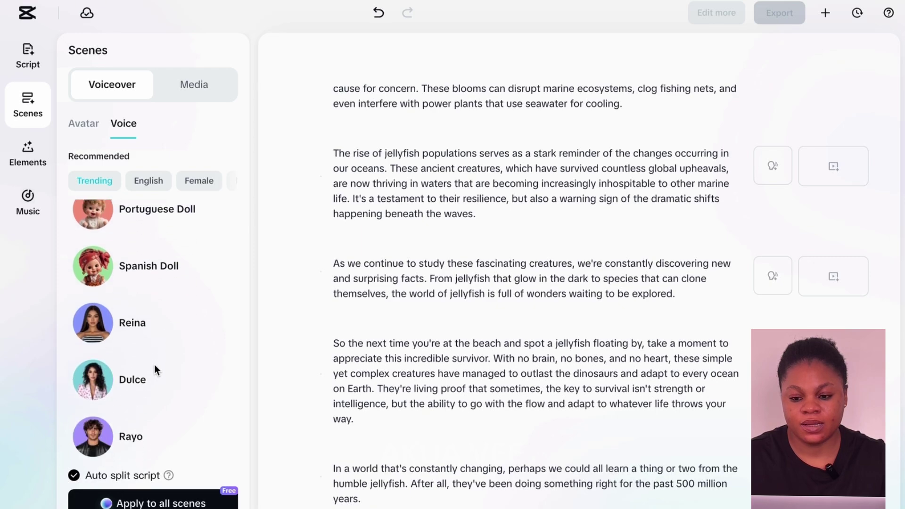
scroll(154, 367, "down", 3)
scroll(154, 367, "down", 3)
scroll(155, 366, "down", 3)
scroll(156, 370, "down", 3)
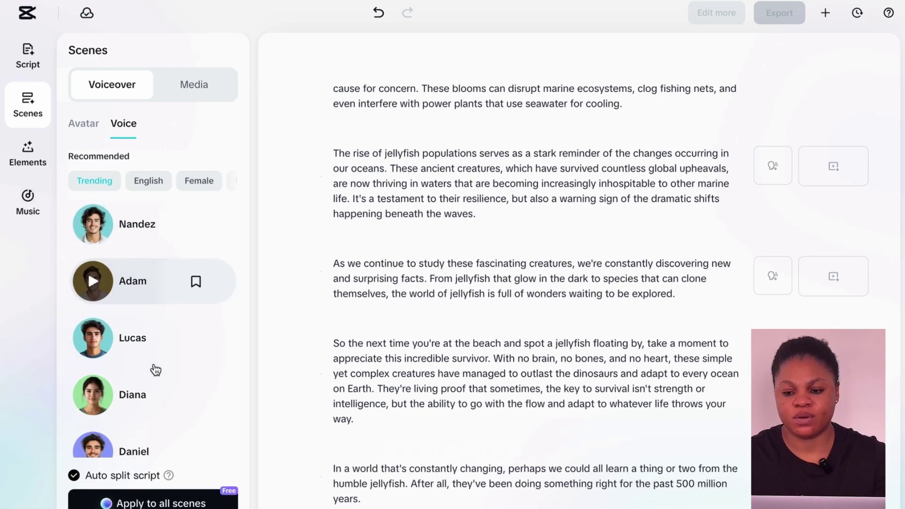
scroll(156, 369, "down", 3)
scroll(156, 369, "down", 3)
scroll(156, 370, "down", 3)
scroll(156, 370, "down", 2)
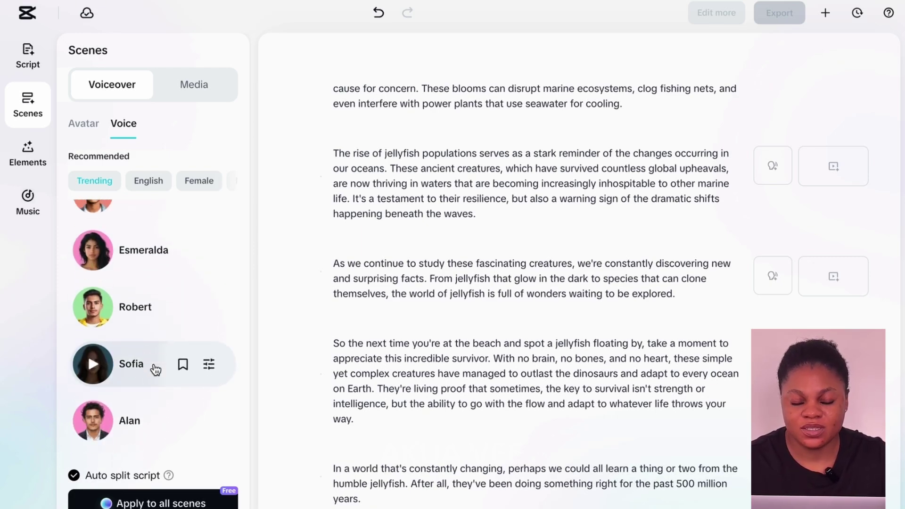
scroll(156, 369, "down", 3)
scroll(155, 370, "down", 1)
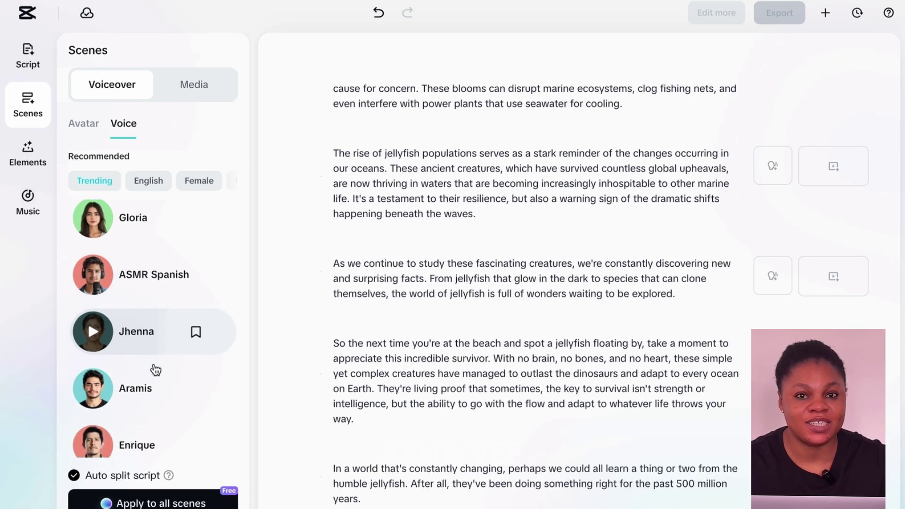
scroll(155, 370, "up", 1)
scroll(155, 369, "up", 2)
scroll(155, 369, "up", 2)
scroll(155, 370, "up", 3)
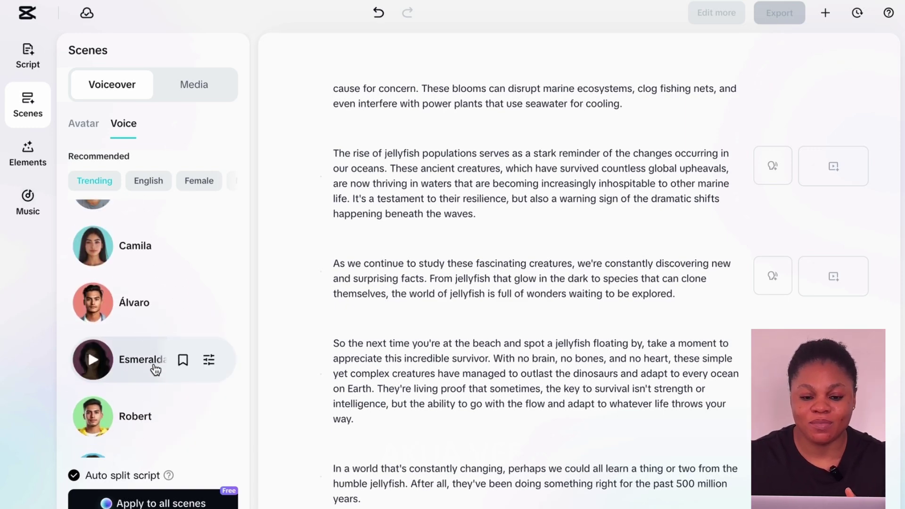
scroll(153, 370, "up", 1)
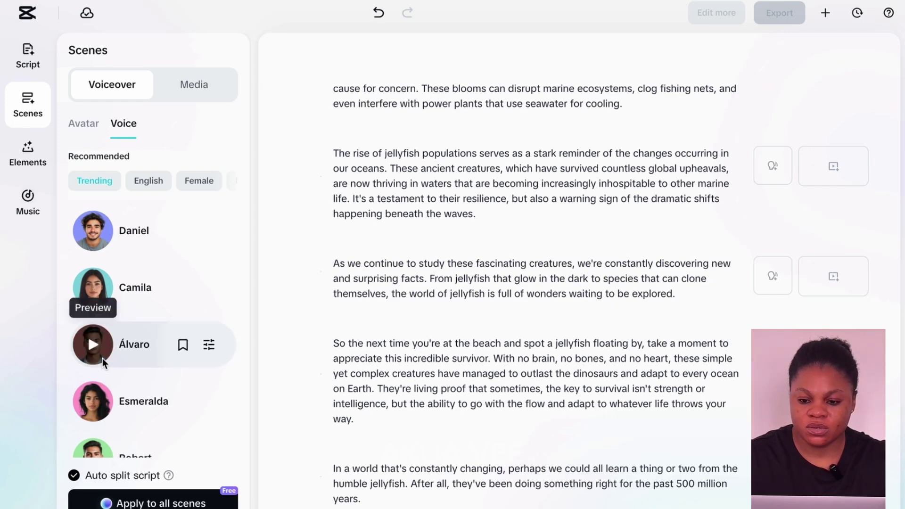
scroll(103, 358, "up", 2)
scroll(102, 365, "up", 1)
scroll(103, 369, "up", 2)
left_click(103, 382)
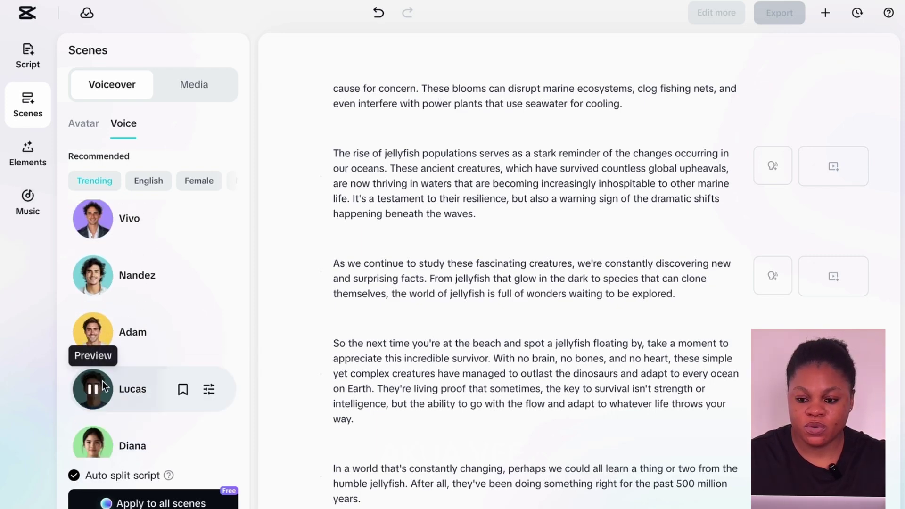
left_click(110, 277)
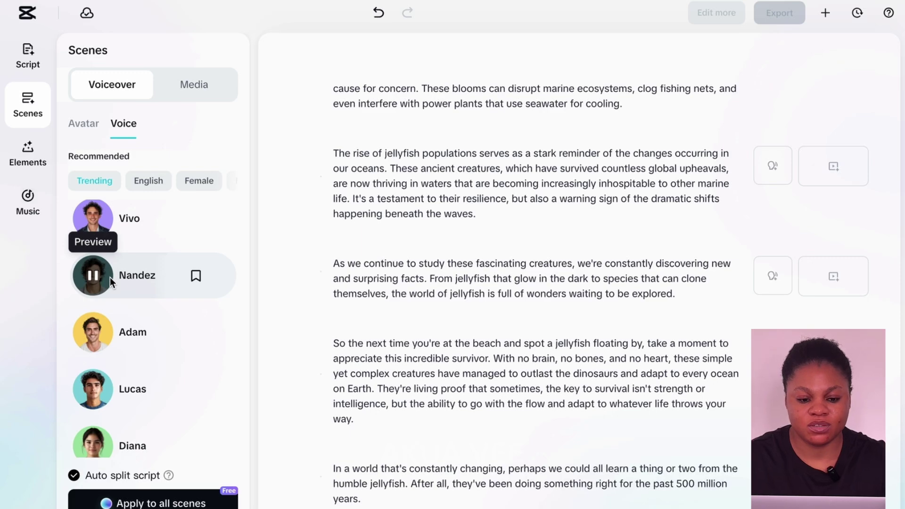
mouse_move(97, 333)
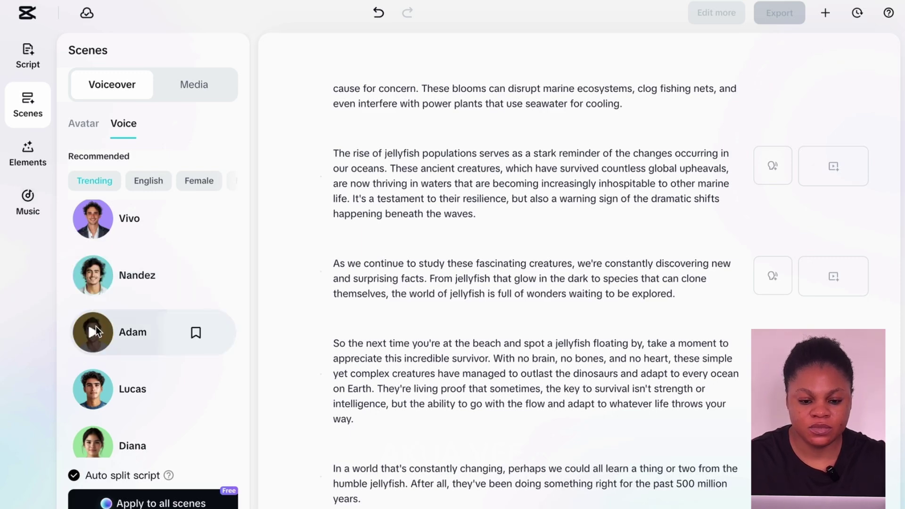
left_click(135, 338)
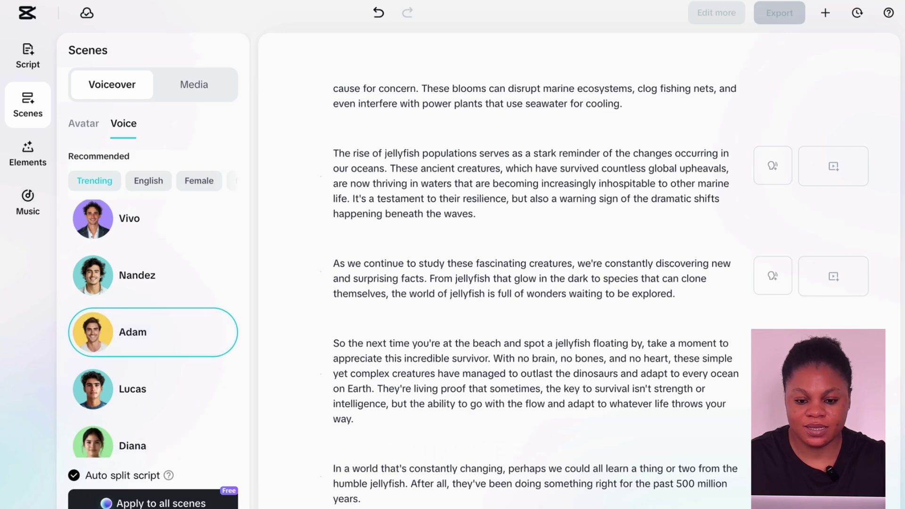
left_click(141, 504)
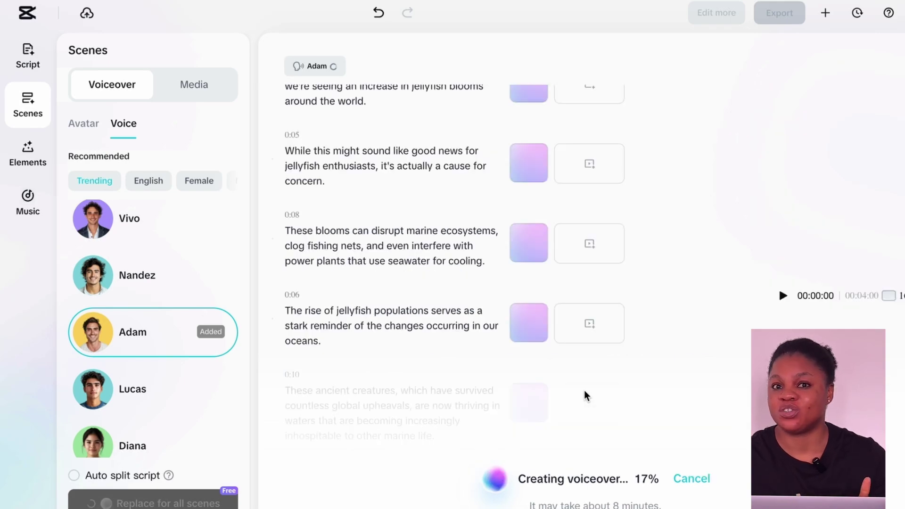
scroll(585, 396, "down", 3)
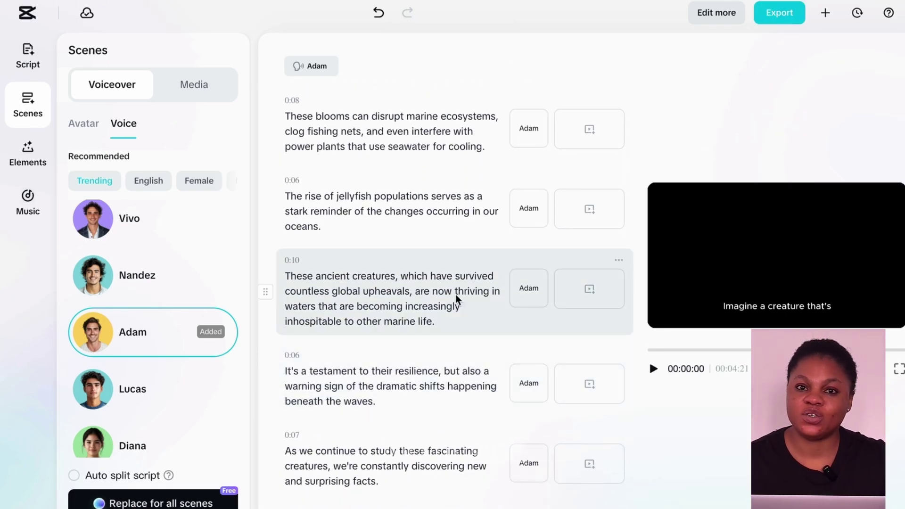
scroll(460, 295, "down", 2)
scroll(457, 272, "down", 1)
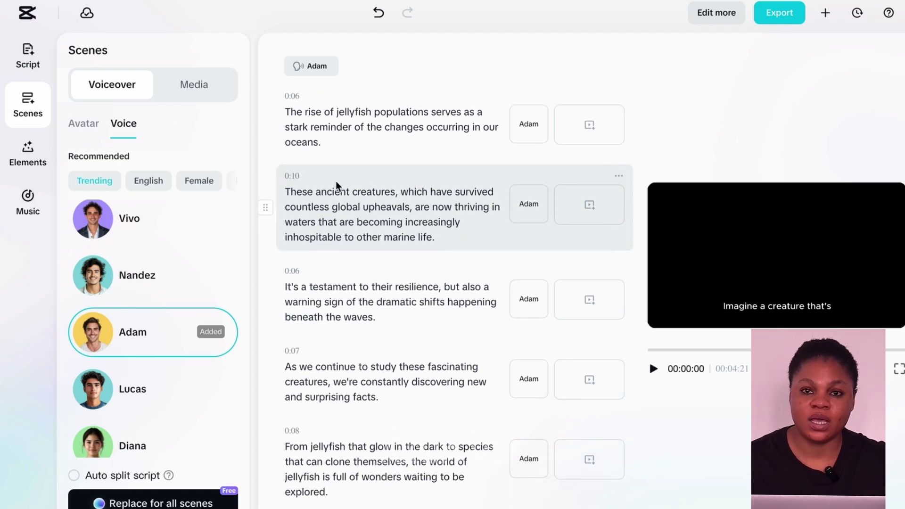
Step: Show the Scenes panel's media options: AI media, own media or stock media
left_click(208, 84)
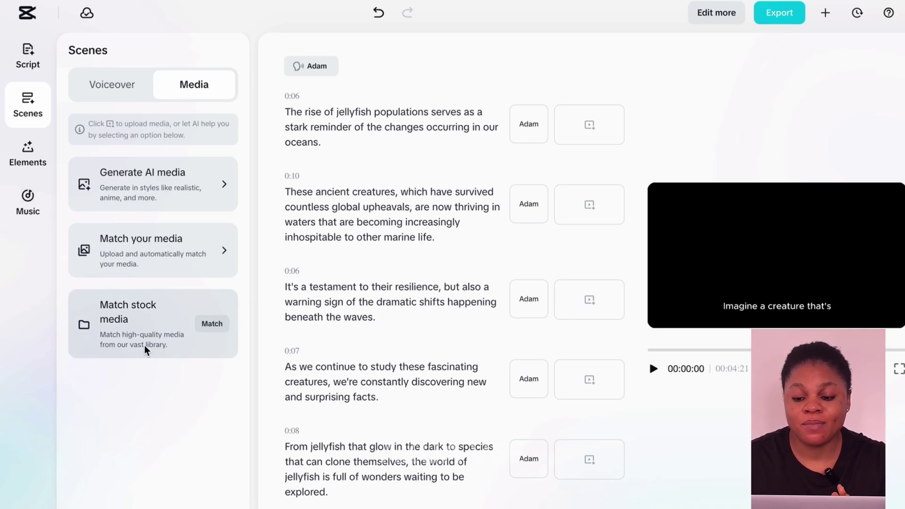
Step: Auto-match stock ocean footage to each narrated jellyfish scene
left_click(218, 331)
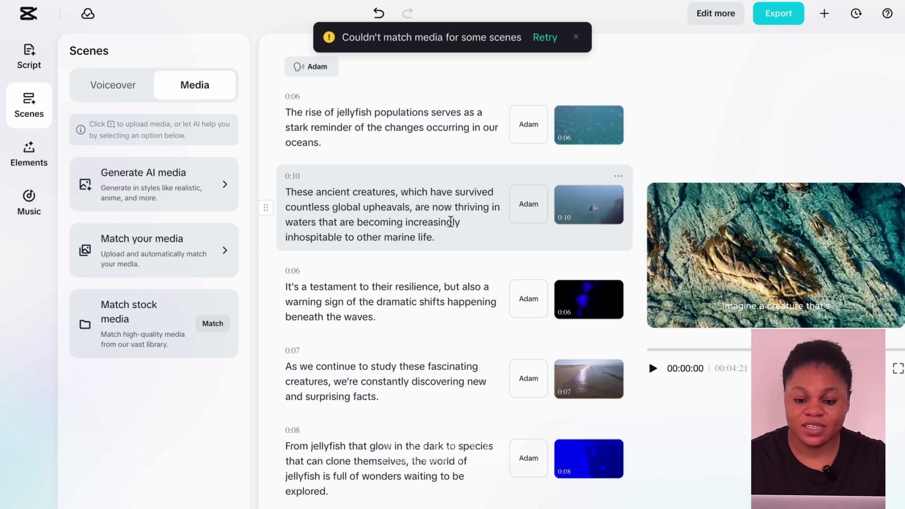
scroll(526, 262, "down", 1)
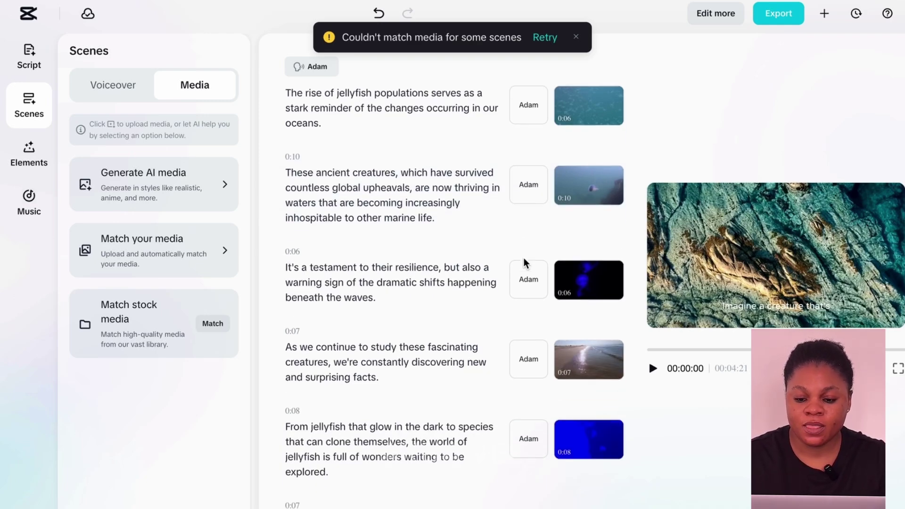
scroll(524, 263, "up", 1)
scroll(495, 244, "up", 3)
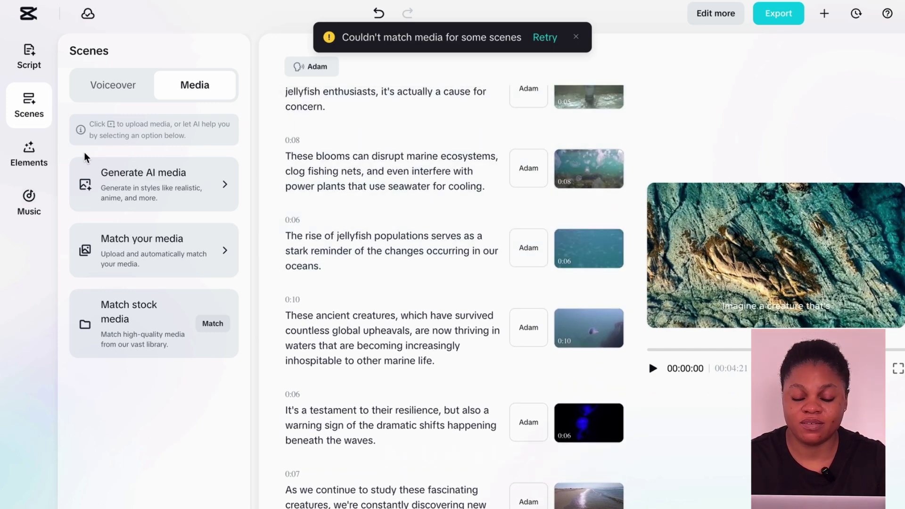
Step: Give the captions a highlighted style, dismiss the matching-failure notice, and play the preview
left_click(28, 154)
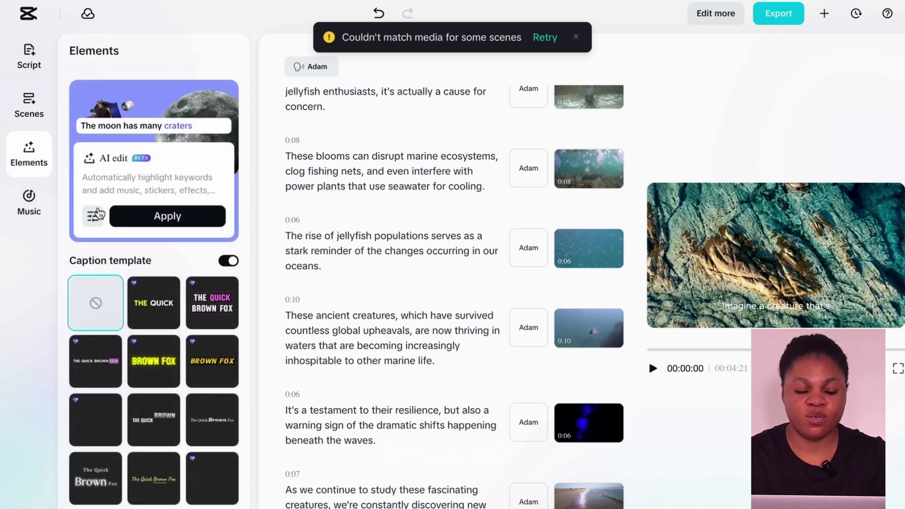
scroll(99, 214, "down", 5)
scroll(99, 214, "down", 5)
scroll(99, 214, "down", 5)
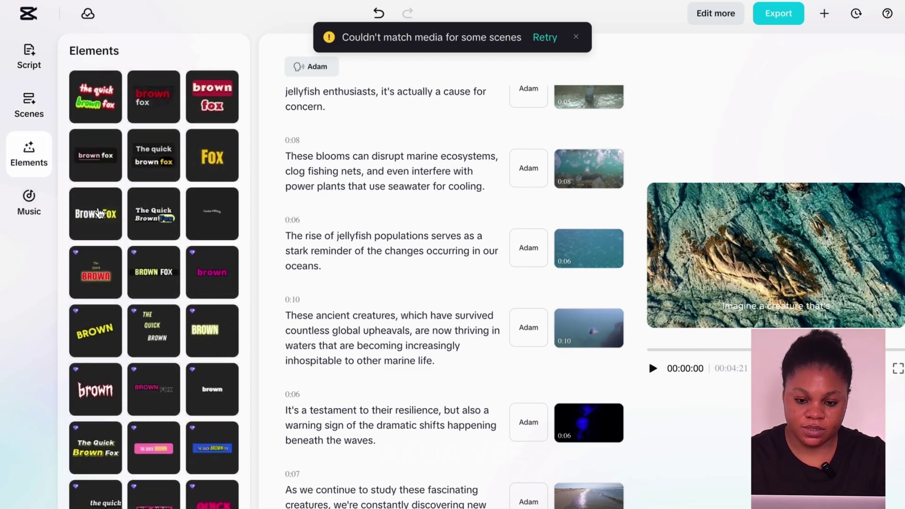
left_click(162, 150)
scroll(162, 150, "up", 5)
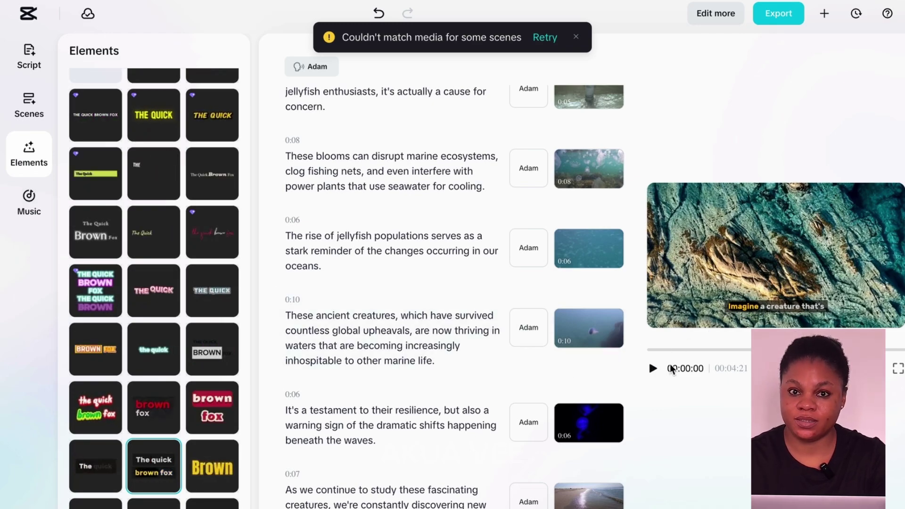
left_click(578, 39)
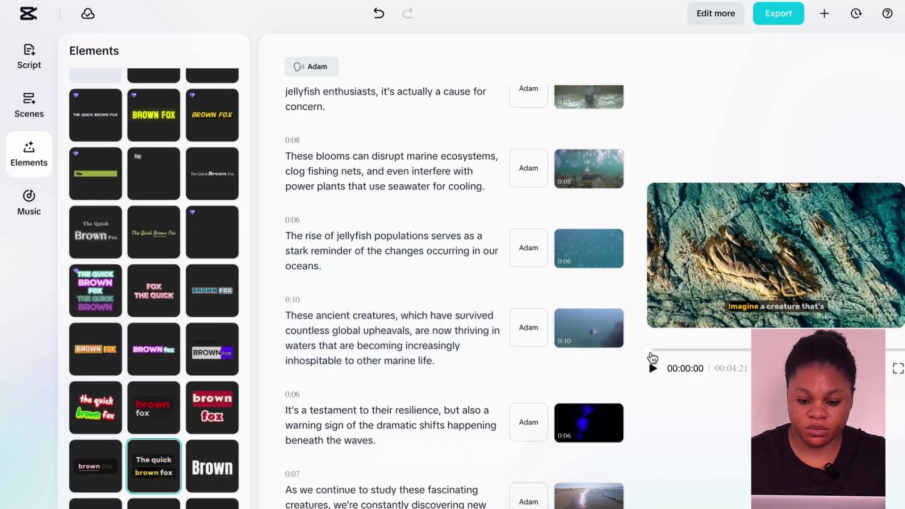
left_click(653, 369)
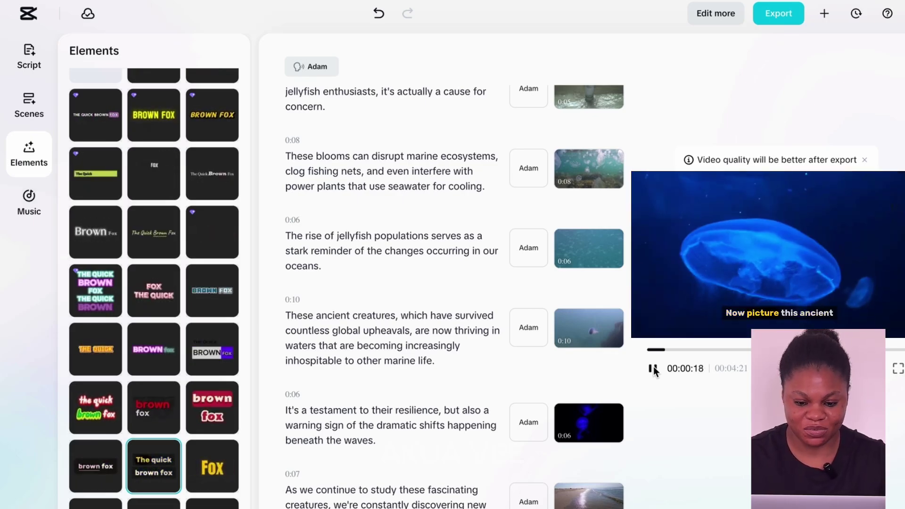
Step: Browse the music library's trending suggestions and scrub through later scenes in the preview
left_click(28, 201)
mouse_move(154, 342)
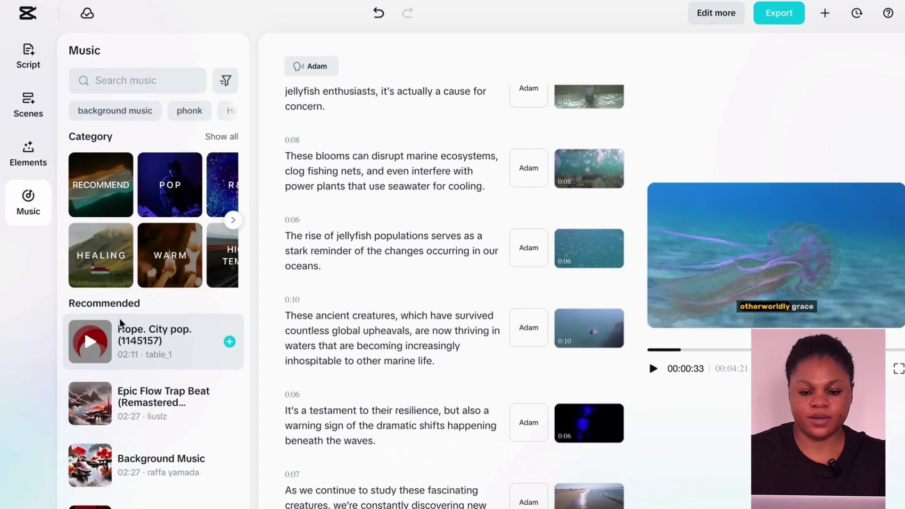
left_click(27, 196)
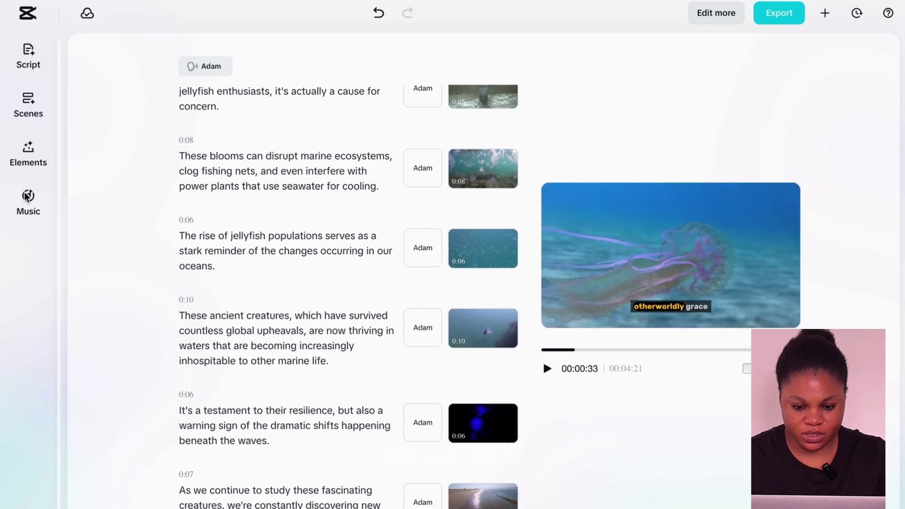
left_click(29, 199)
scroll(99, 327, "down", 1)
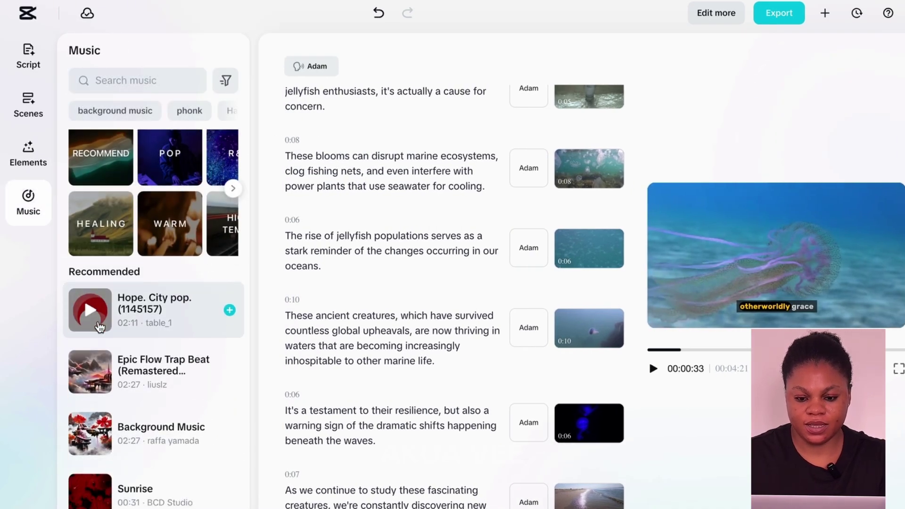
scroll(99, 326, "down", 3)
scroll(99, 326, "down", 1)
scroll(99, 327, "down", 3)
scroll(99, 327, "down", 1)
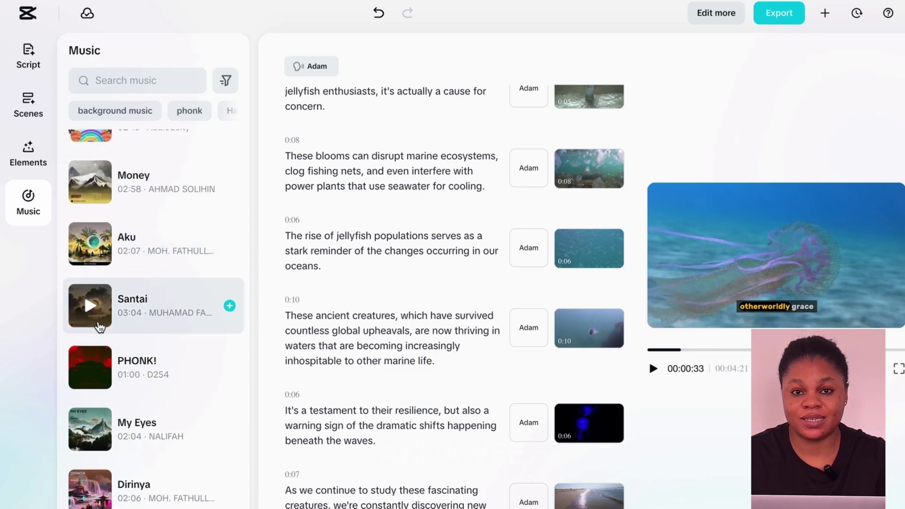
scroll(99, 327, "down", 1)
scroll(99, 326, "down", 1)
scroll(99, 326, "down", 2)
scroll(99, 327, "down", 1)
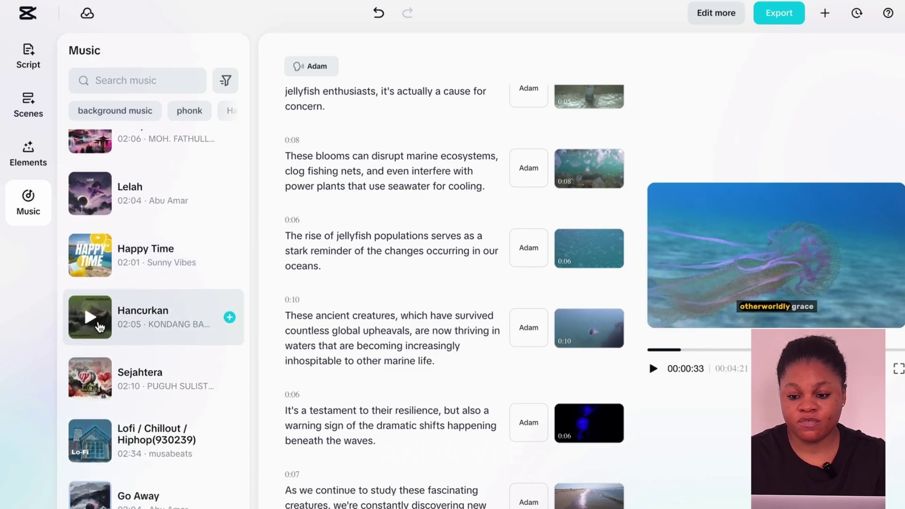
scroll(99, 327, "down", 5)
scroll(99, 327, "down", 3)
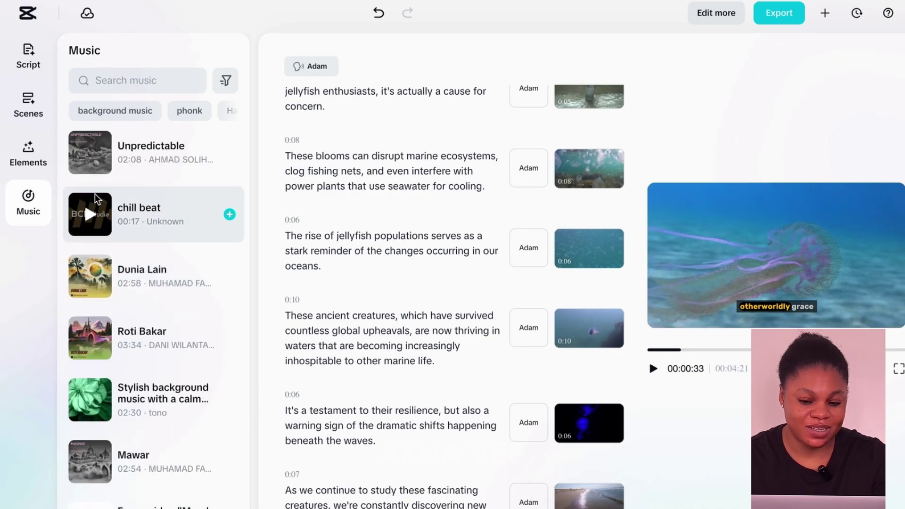
left_click(94, 82)
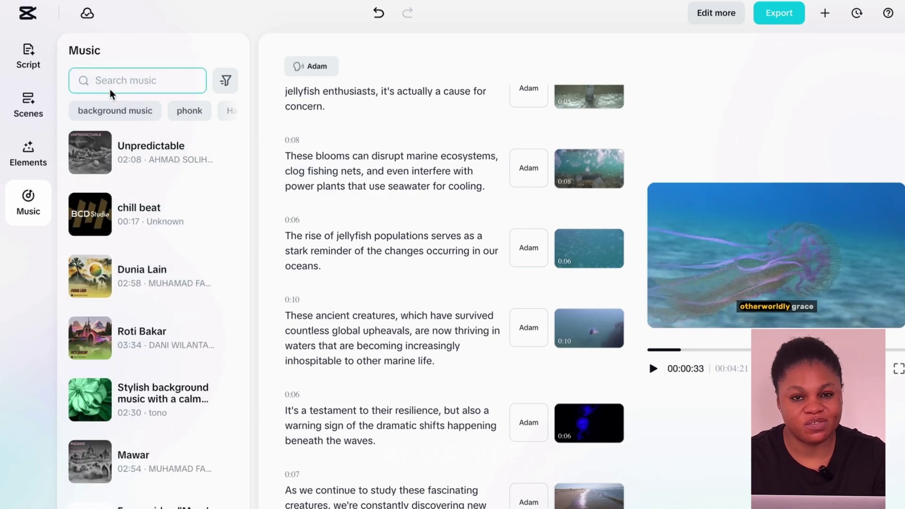
scroll(113, 170, "up", 3)
scroll(113, 170, "up", 5)
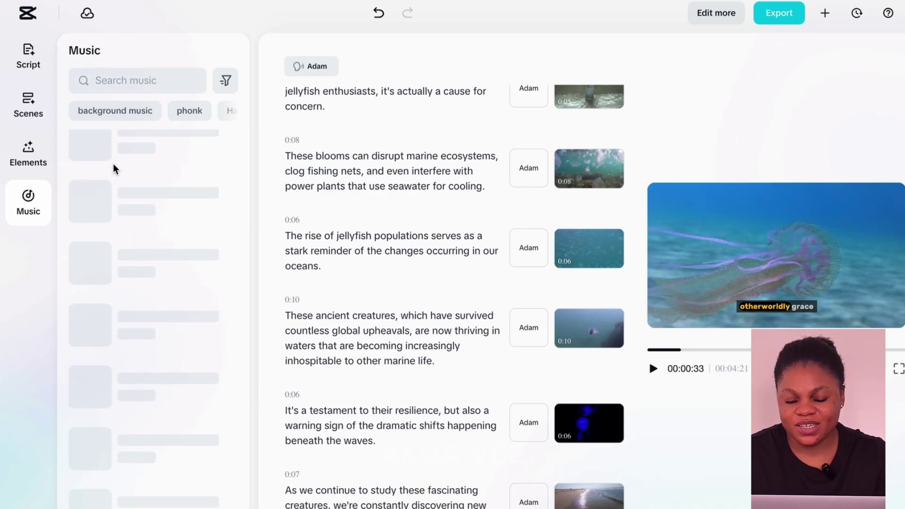
scroll(113, 174, "up", 2)
scroll(114, 184, "up", 3)
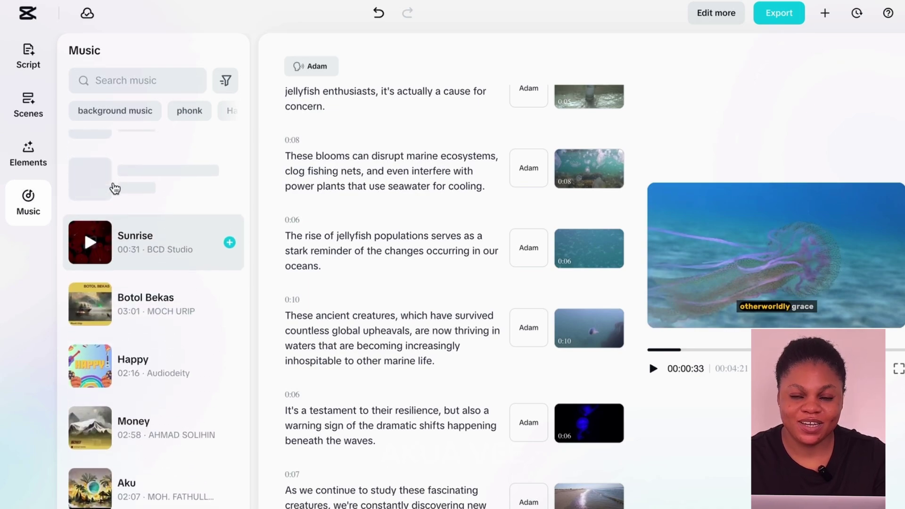
scroll(118, 198, "up", 4)
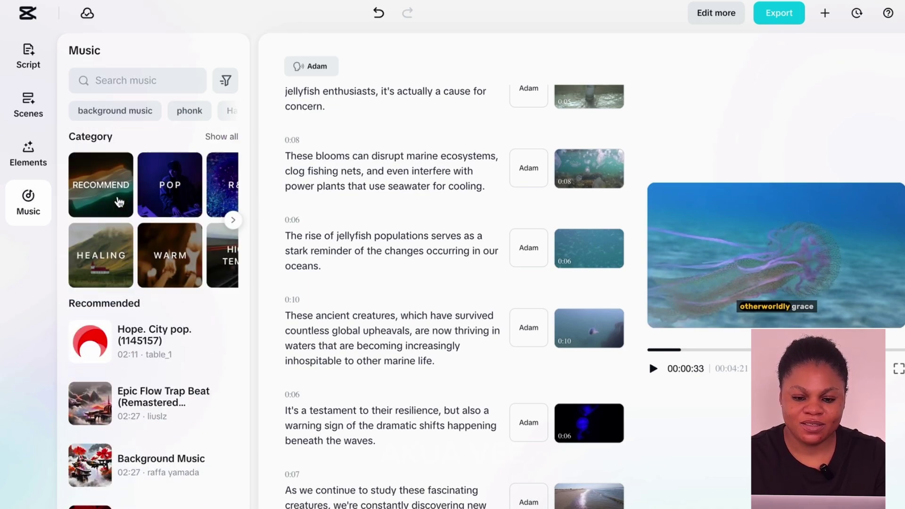
left_click(124, 90)
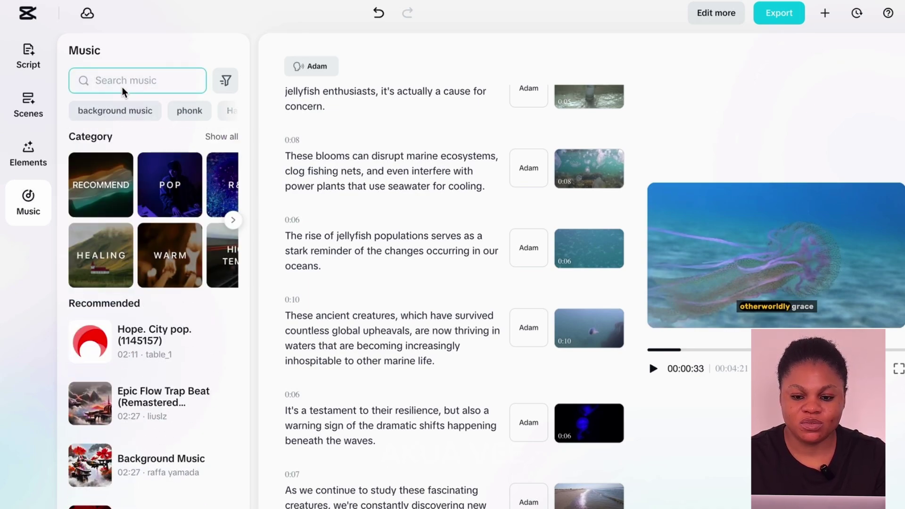
left_click(123, 89)
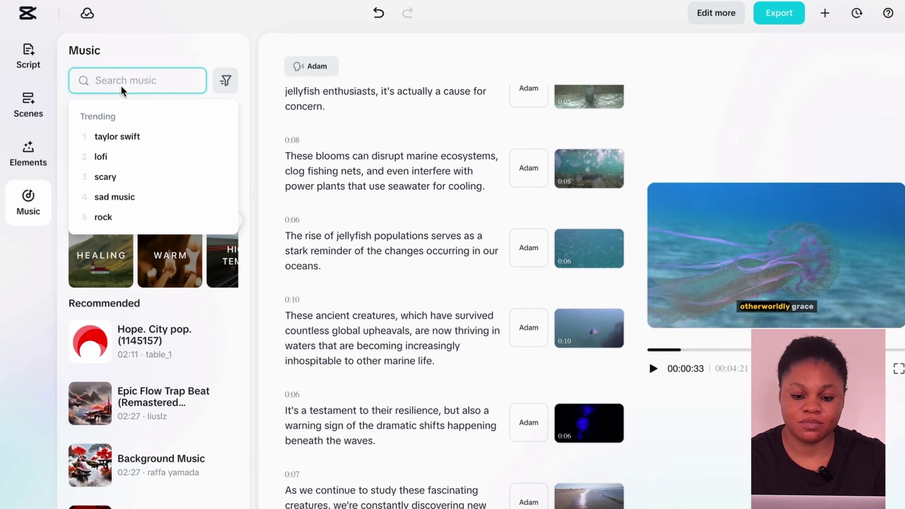
scroll(121, 297, "down", 2)
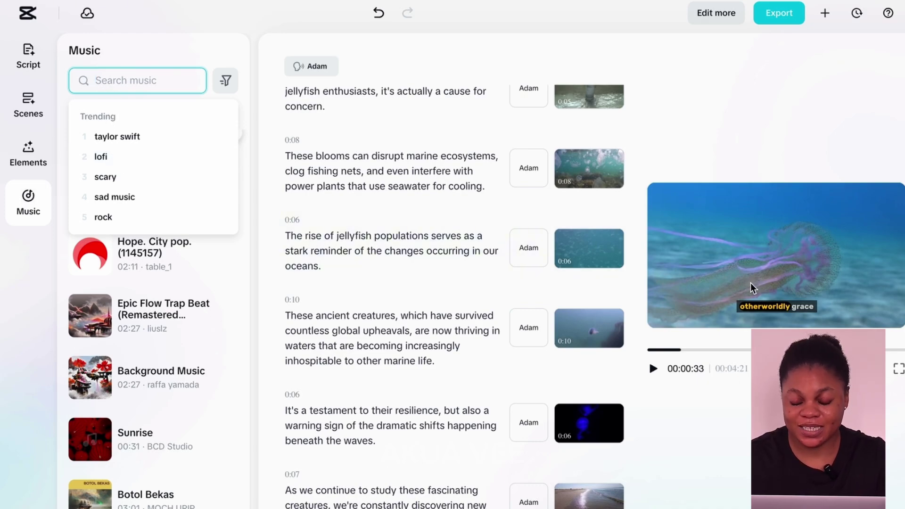
scroll(440, 342, "down", 2)
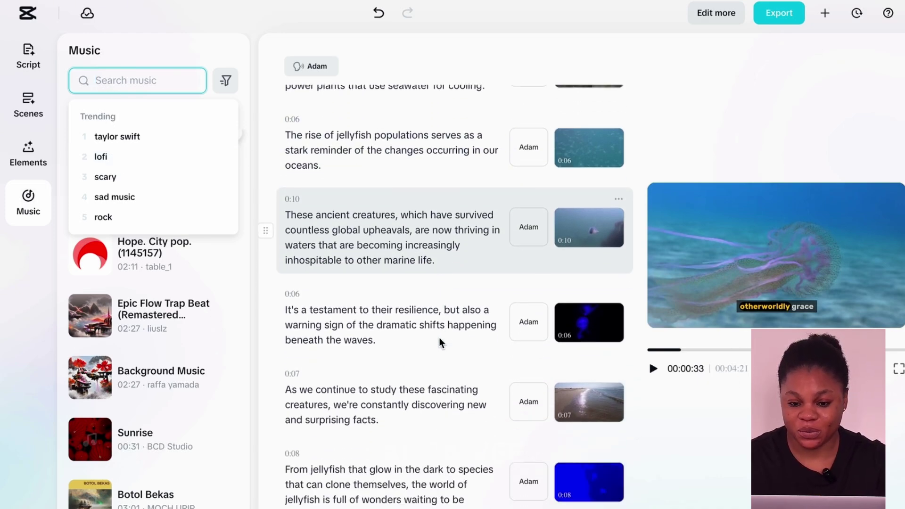
scroll(440, 343, "down", 2)
scroll(440, 343, "down", 2)
scroll(440, 342, "down", 2)
scroll(438, 338, "down", 1)
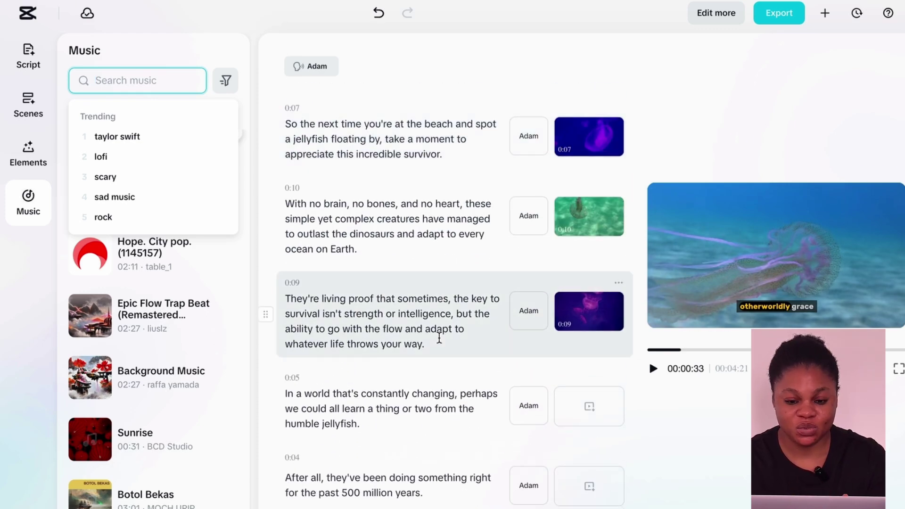
scroll(442, 372, "up", 1)
scroll(446, 372, "up", 2)
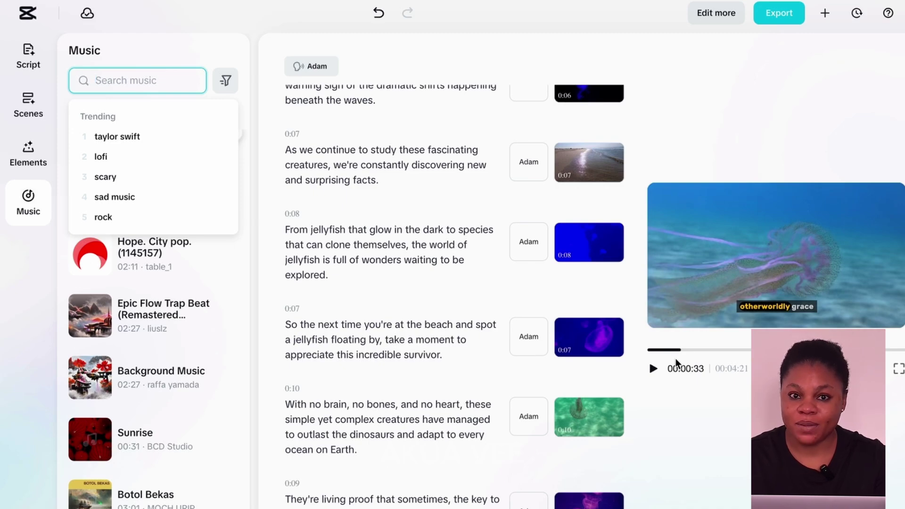
mouse_move(452, 161)
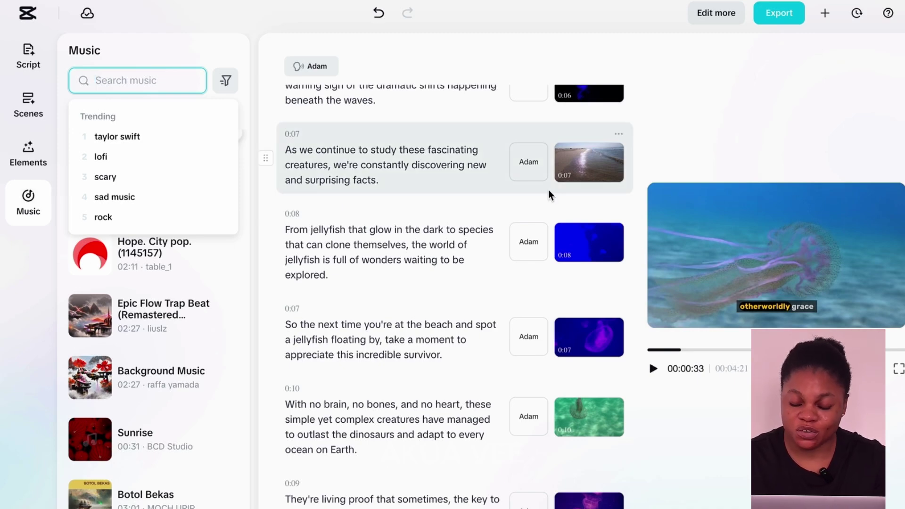
scroll(570, 175, "up", 1)
scroll(570, 174, "up", 1)
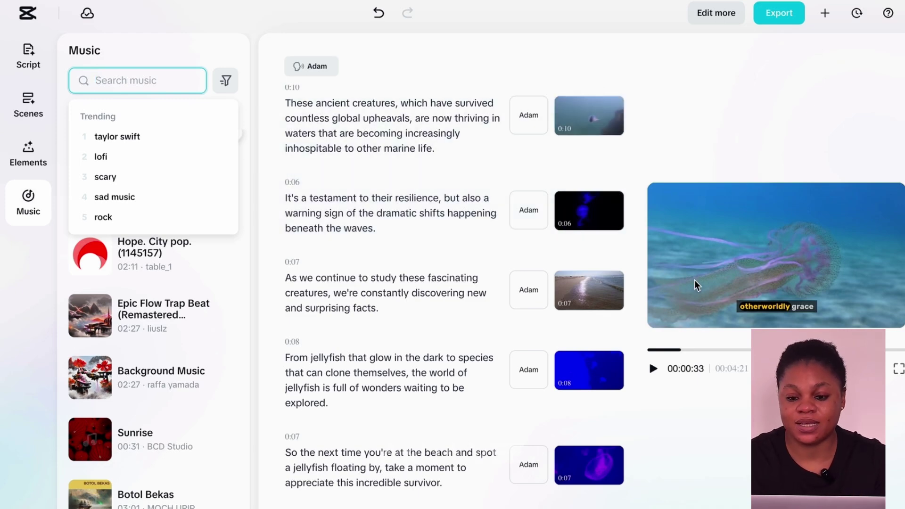
left_click_drag(677, 352, 751, 351)
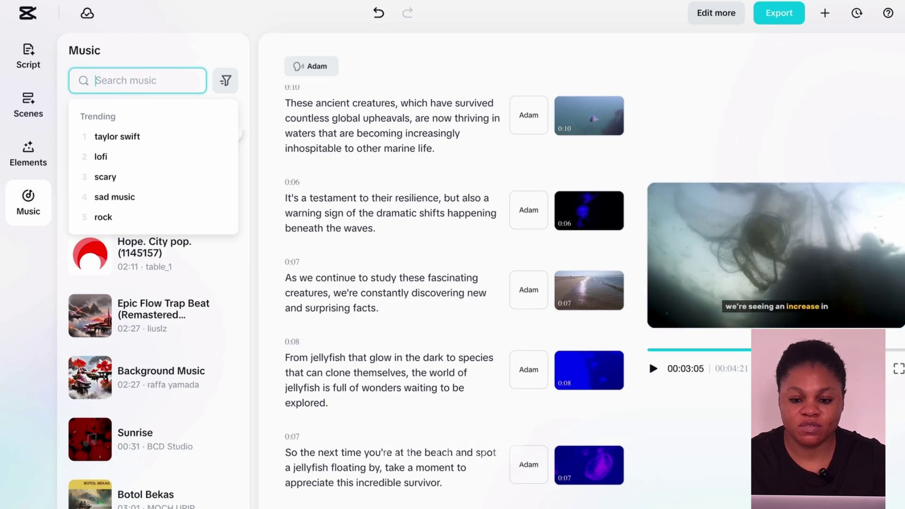
mouse_move(759, 349)
left_mouse_down()
mouse_move(806, 350)
mouse_move(760, 350)
left_mouse_up()
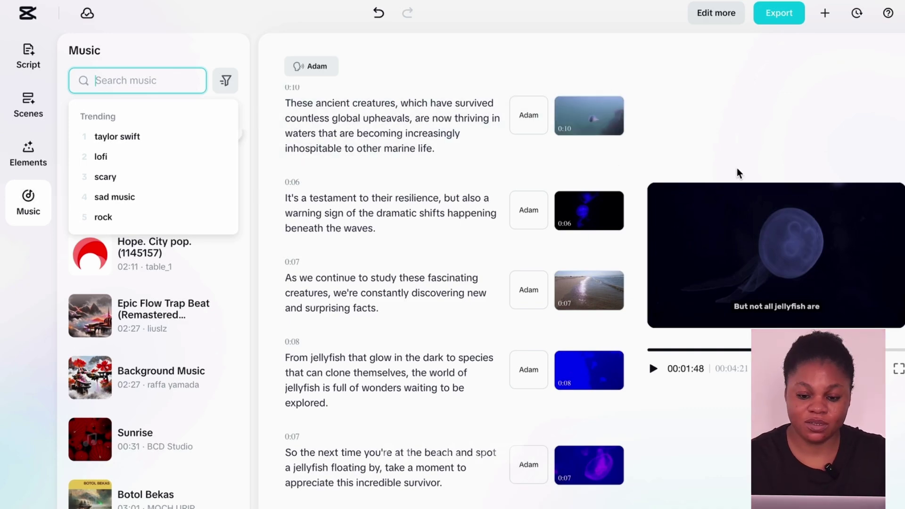
Step: Export the jellyfish video as a 1080p mp4
left_click(776, 15)
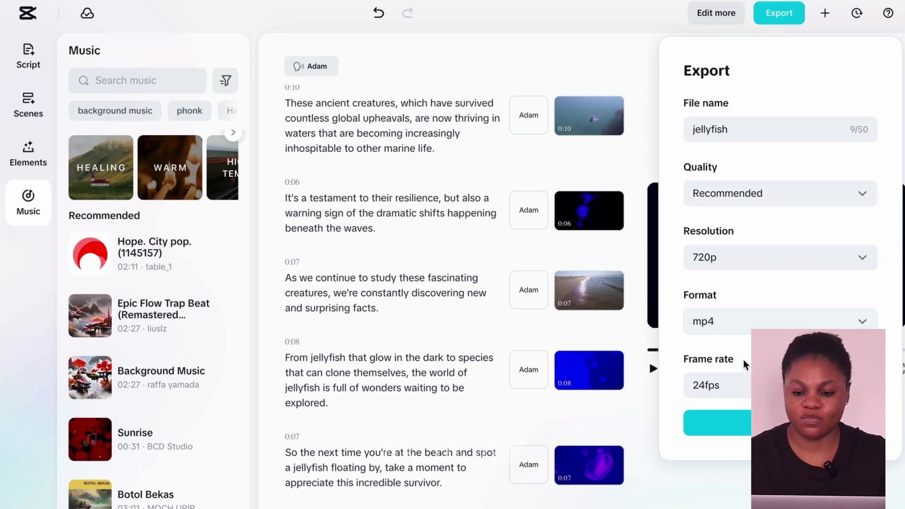
left_click(727, 262)
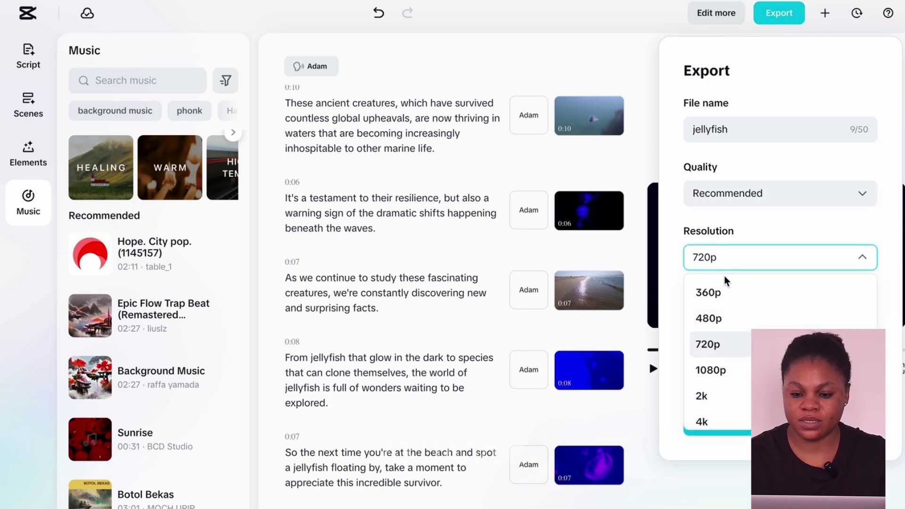
left_click(723, 373)
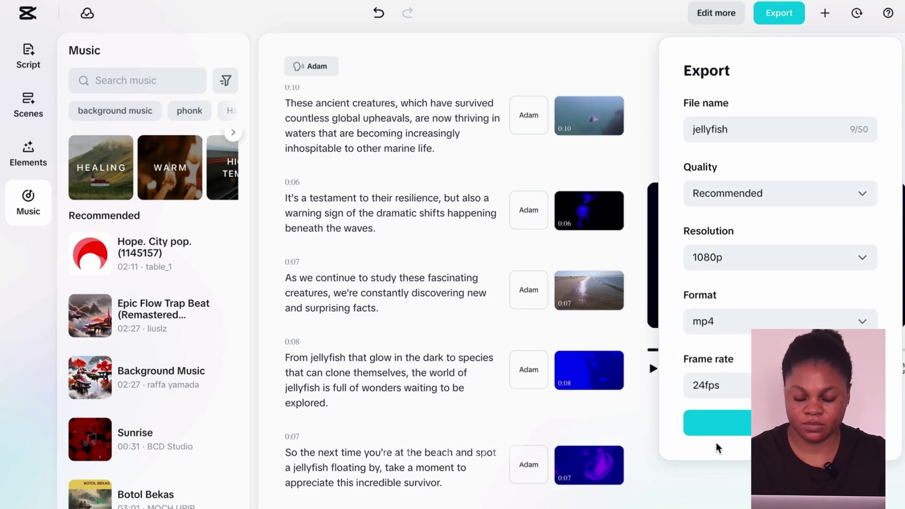
left_click(717, 424)
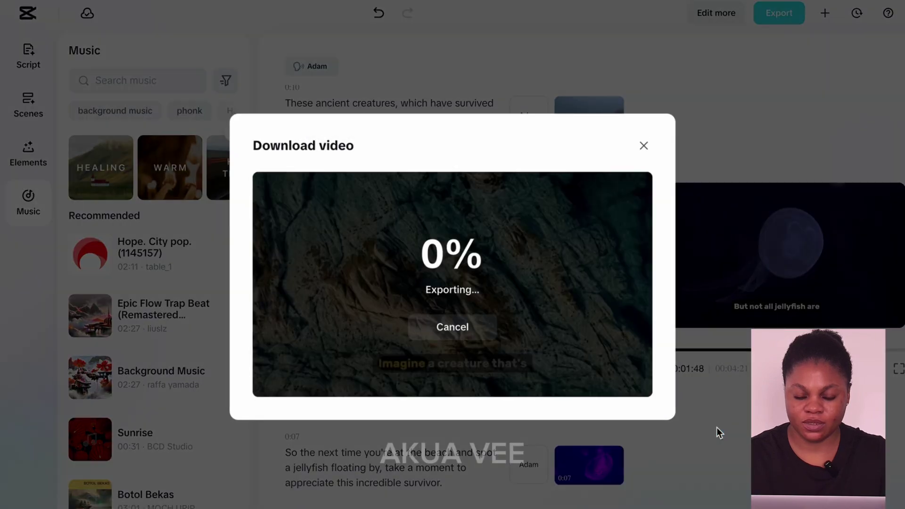